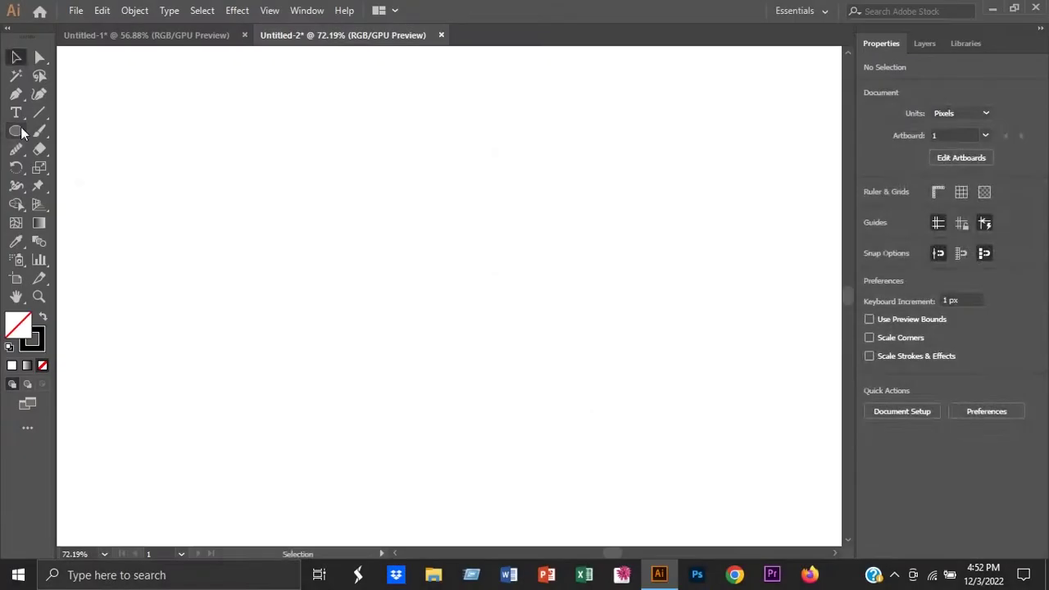
# - Draw a circle with the Ellipse tool, size it to exactly 480 × 480 px, and deselect it
pyautogui.click(16, 131)
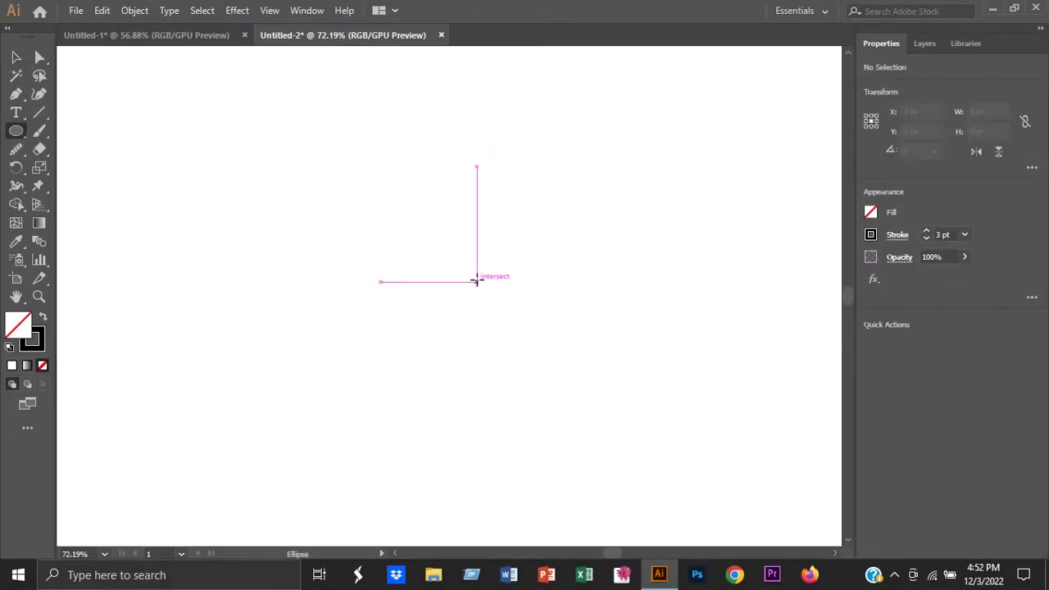
pyautogui.moveTo(477, 281); pyautogui.dragTo(597, 469)
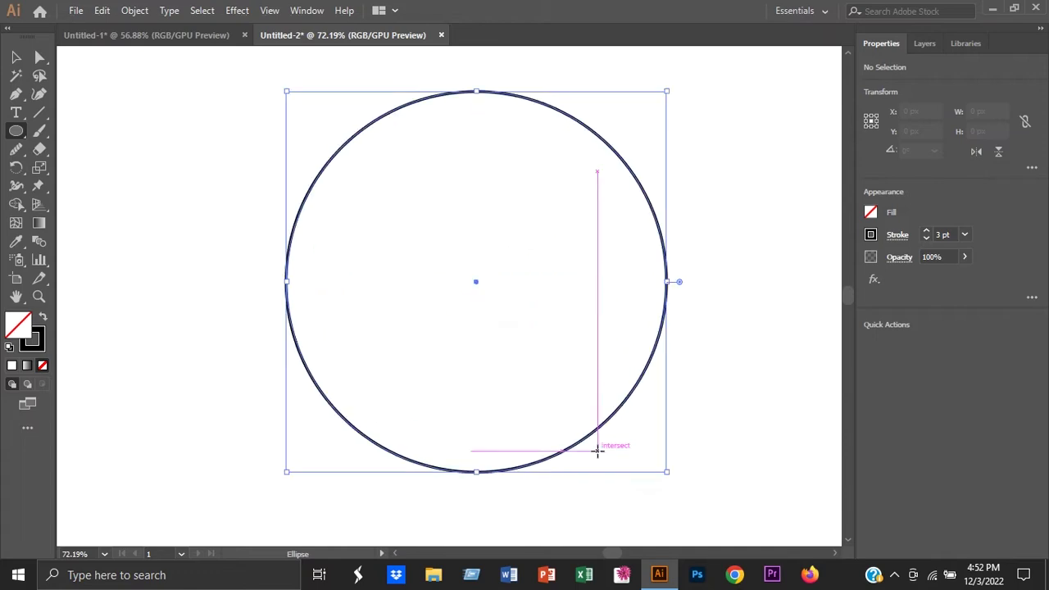
pyautogui.moveTo(666, 93); pyautogui.dragTo(656, 102)
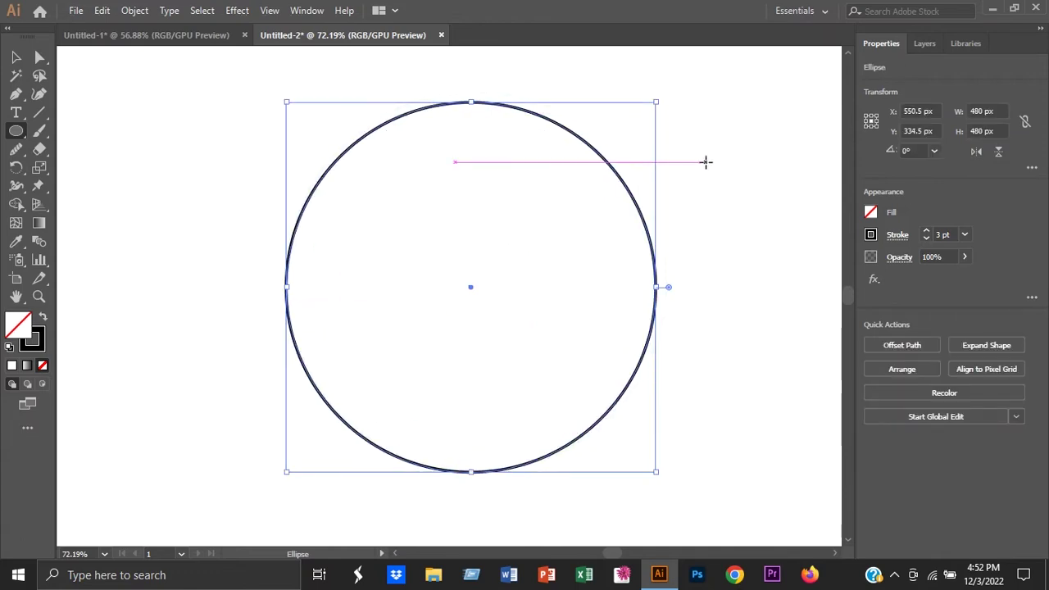
pyautogui.press('v')
pyautogui.click(184, 181)
pyautogui.click(16, 94)
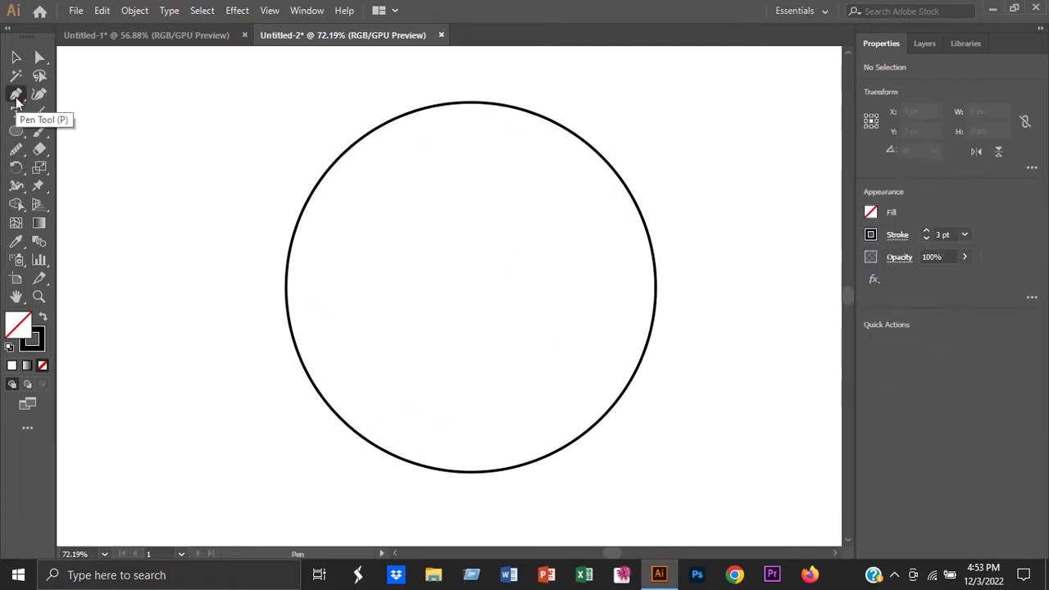
# - Draw the curved-edged centre pentagon patch inside the circle
pyautogui.click(509, 246)
pyautogui.moveTo(434, 338); pyautogui.dragTo(433, 336)
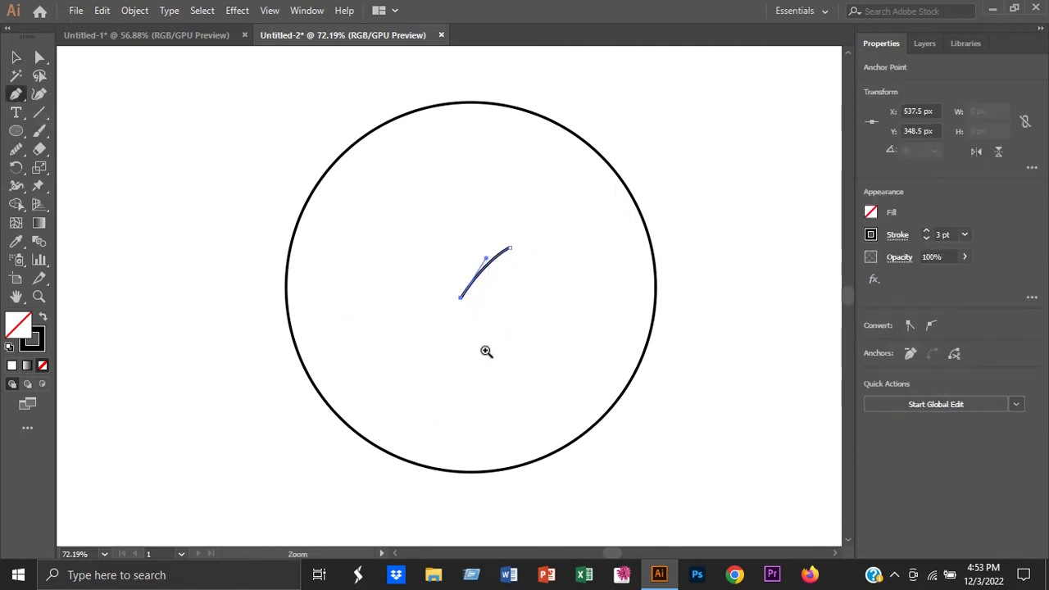
pyautogui.moveTo(487, 353); pyautogui.dragTo(494, 366)
pyautogui.moveTo(514, 410); pyautogui.dragTo(527, 415)
pyautogui.moveTo(614, 343); pyautogui.dragTo(659, 319)
pyautogui.scroll(3, 625, 279)
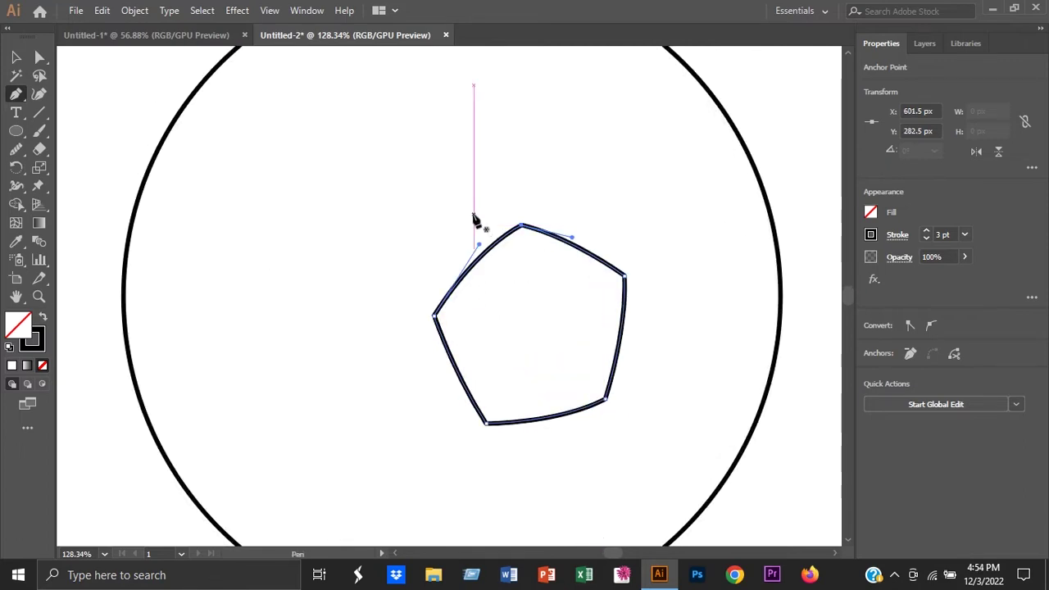
pyautogui.scroll(2, 276, 223)
pyautogui.hscroll(-2, 276, 222)
# - Draw a closed curved pentagon patch on the ball's left side
pyautogui.click(318, 223)
pyautogui.click(348, 332)
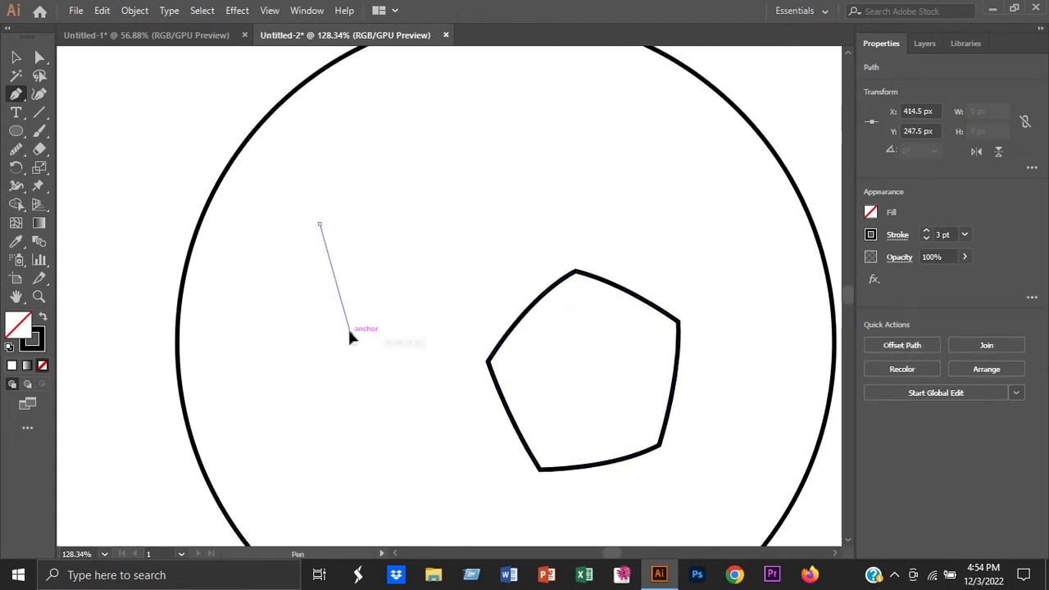
pyautogui.moveTo(361, 391); pyautogui.dragTo(360, 390)
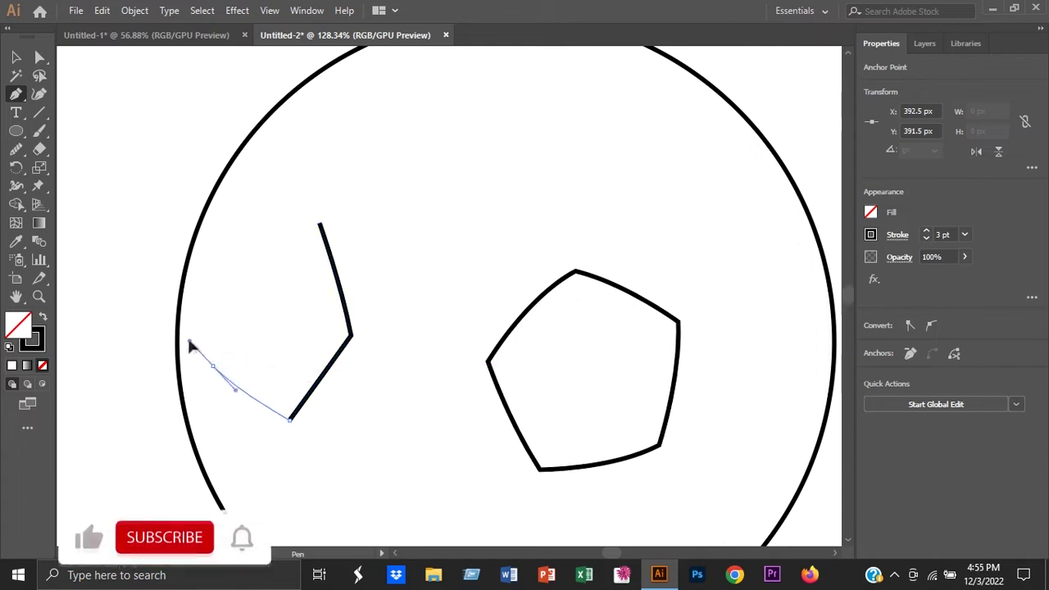
pyautogui.click(214, 367)
pyautogui.moveTo(212, 291); pyautogui.dragTo(254, 195)
pyautogui.click(319, 224)
# - Draw a closed curved pentagon patch near the ball's top edge
pyautogui.scroll(3, 360, 246)
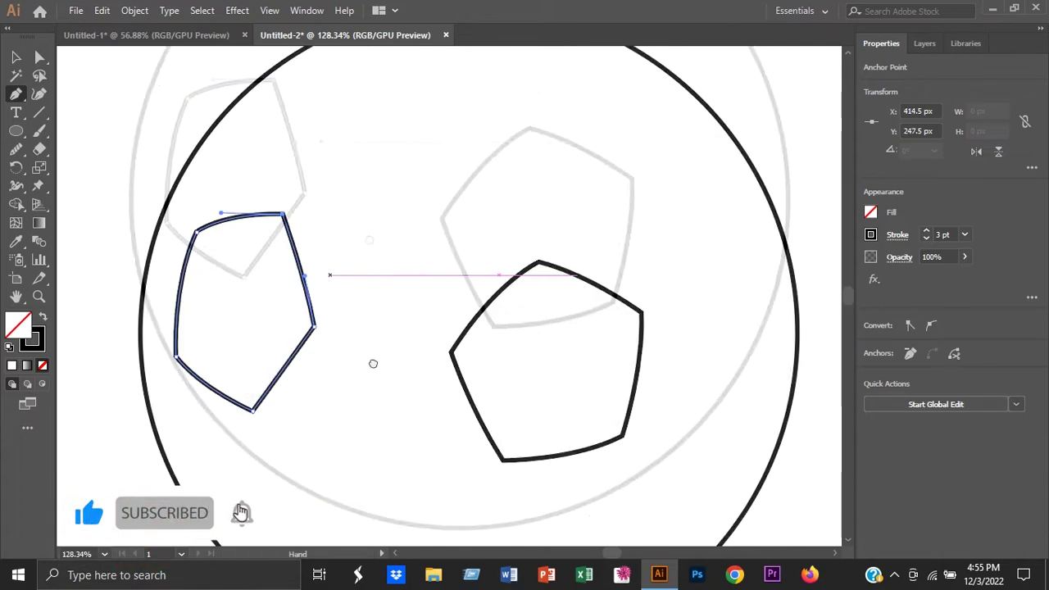
pyautogui.click(371, 245)
pyautogui.moveTo(488, 268); pyautogui.dragTo(546, 271)
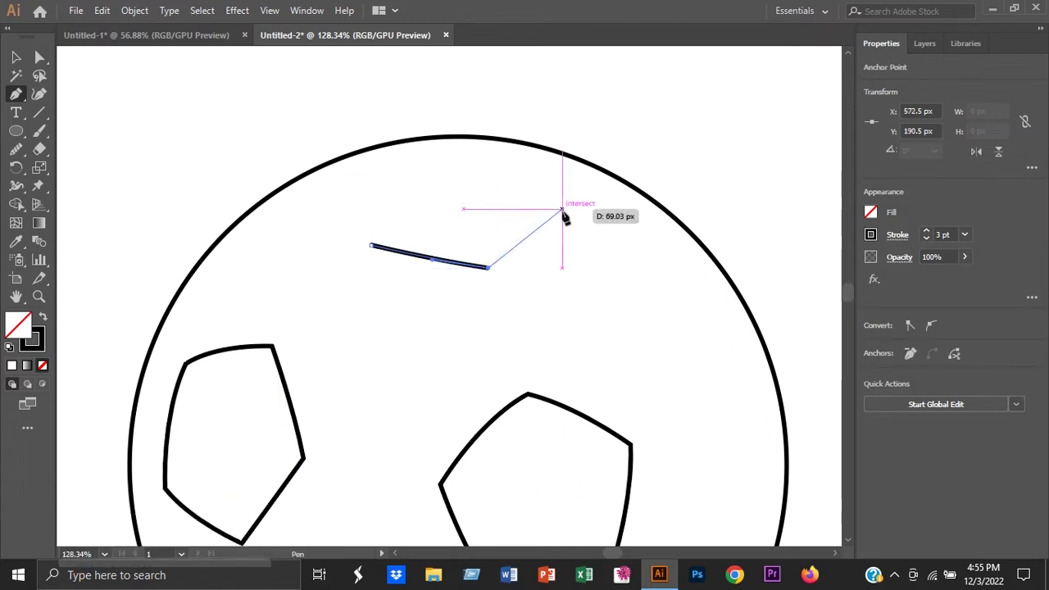
pyautogui.moveTo(453, 144); pyautogui.dragTo(494, 156)
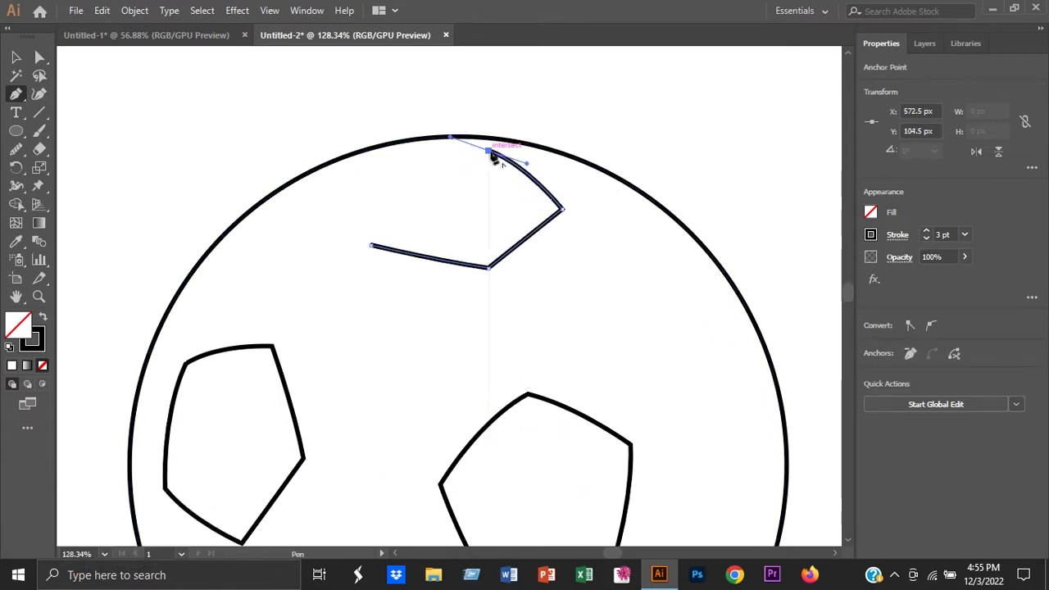
pyautogui.moveTo(383, 300); pyautogui.dragTo(382, 293)
pyautogui.moveTo(514, 314); pyautogui.dragTo(392, 242)
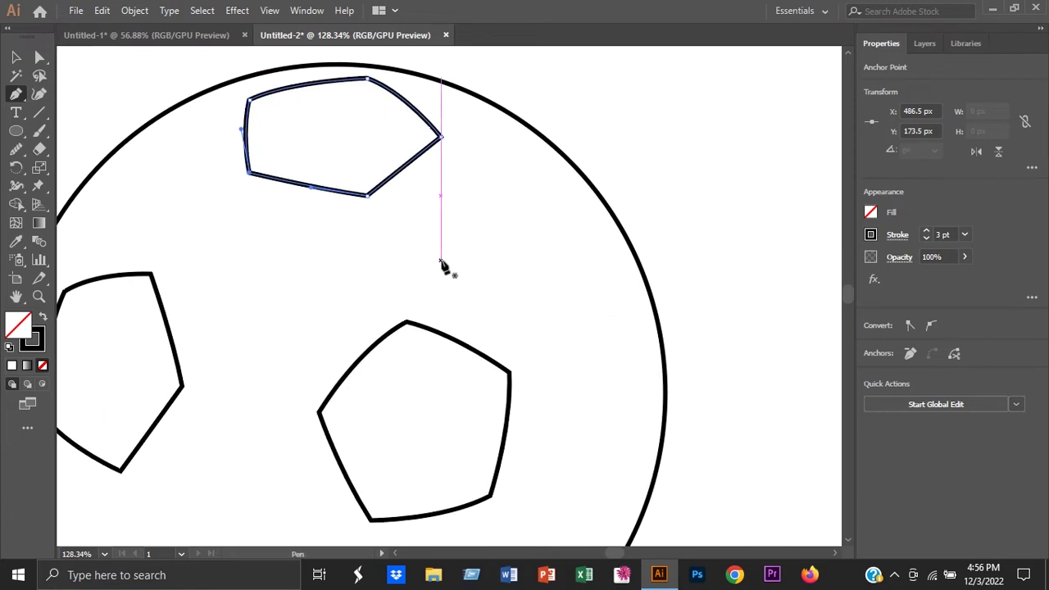
# - Draw a closed sliver patch hugging the ball's right edge
pyautogui.click(595, 192)
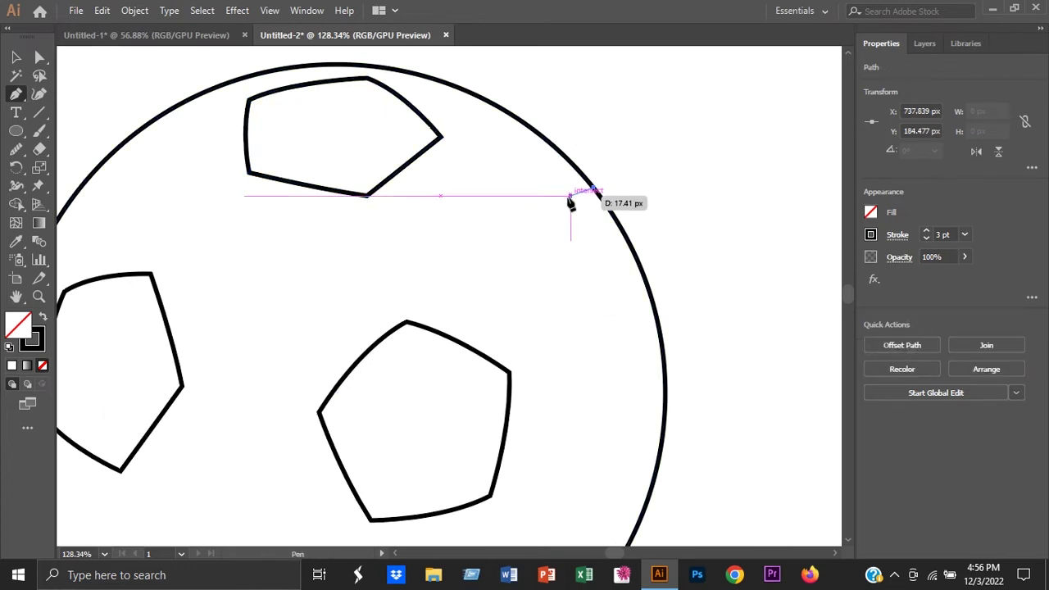
pyautogui.click(570, 196)
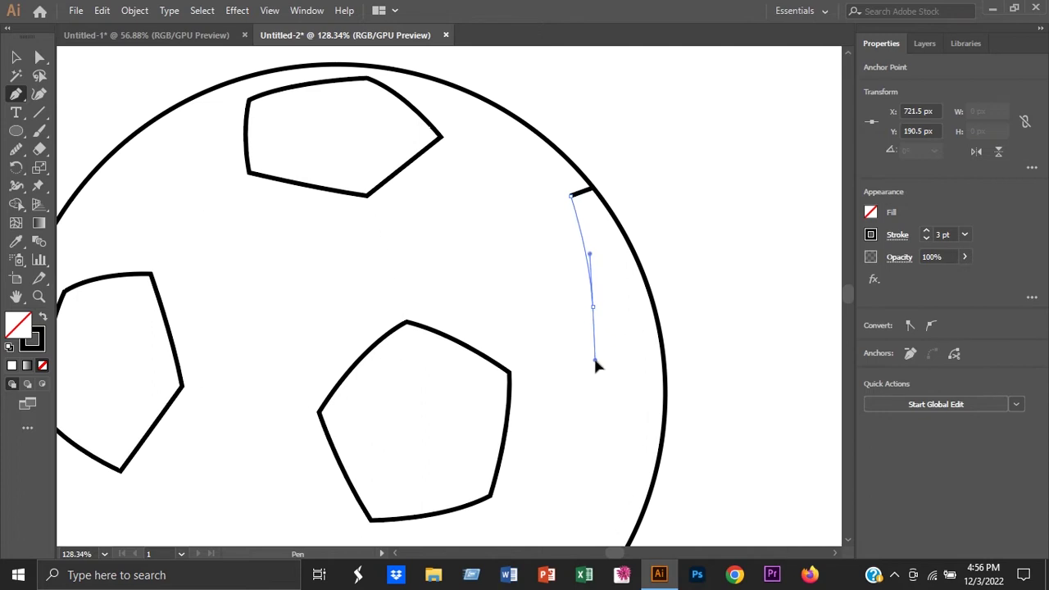
pyautogui.click(647, 371)
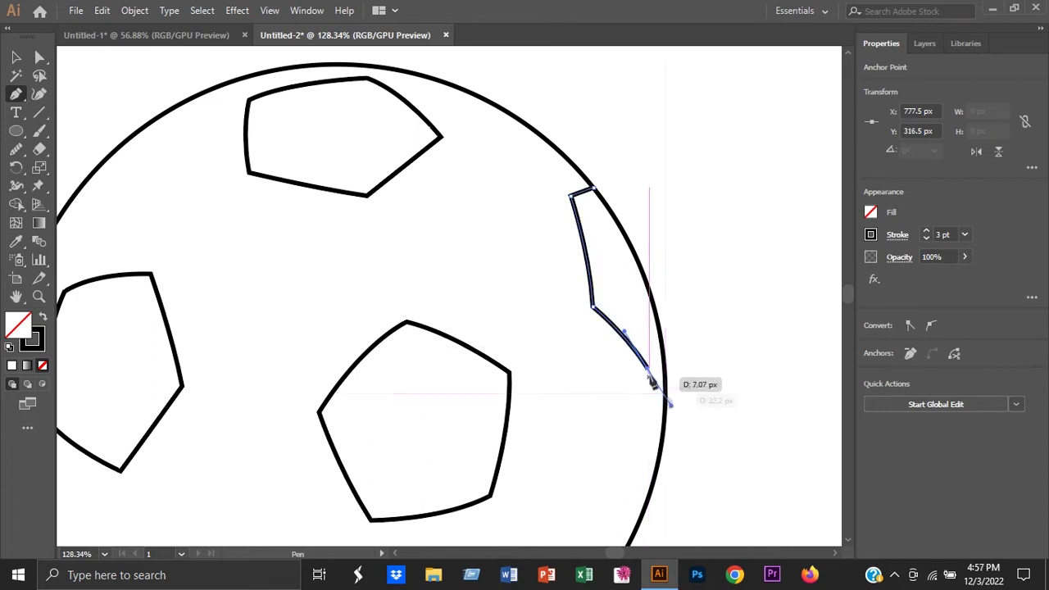
pyautogui.click(607, 184)
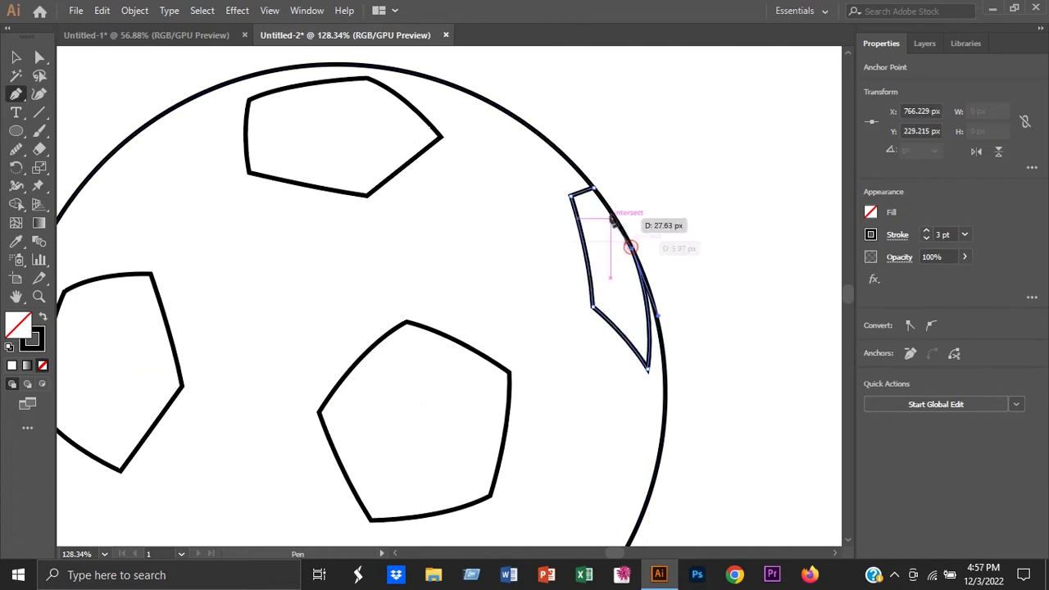
# - Draw a curved partial patch along the ball's bottom-left rim
pyautogui.moveTo(539, 179); pyautogui.dragTo(603, 5)
pyautogui.moveTo(579, 236); pyautogui.dragTo(605, 239)
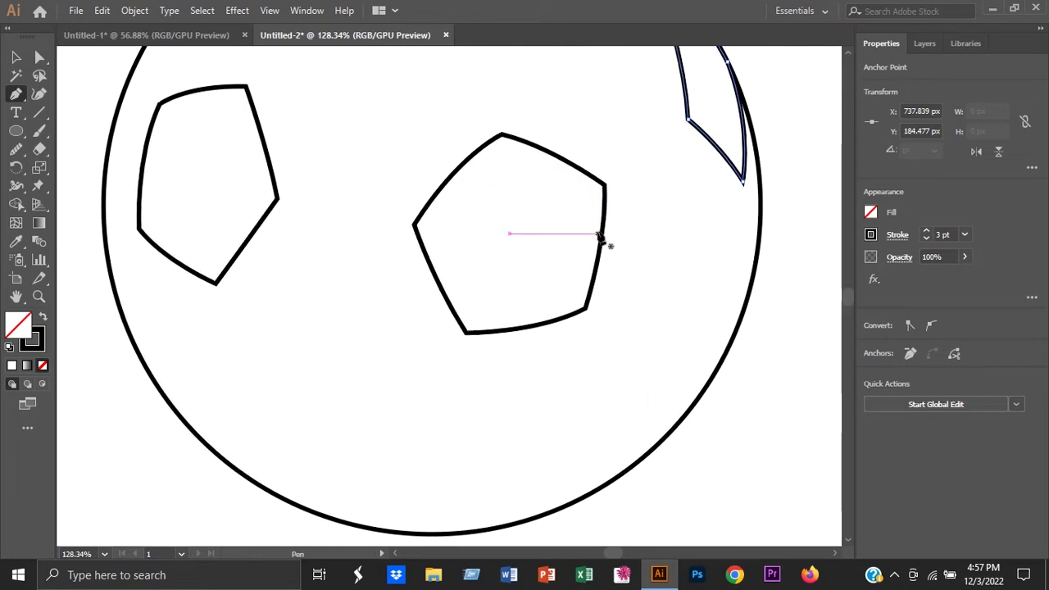
pyautogui.click(392, 435)
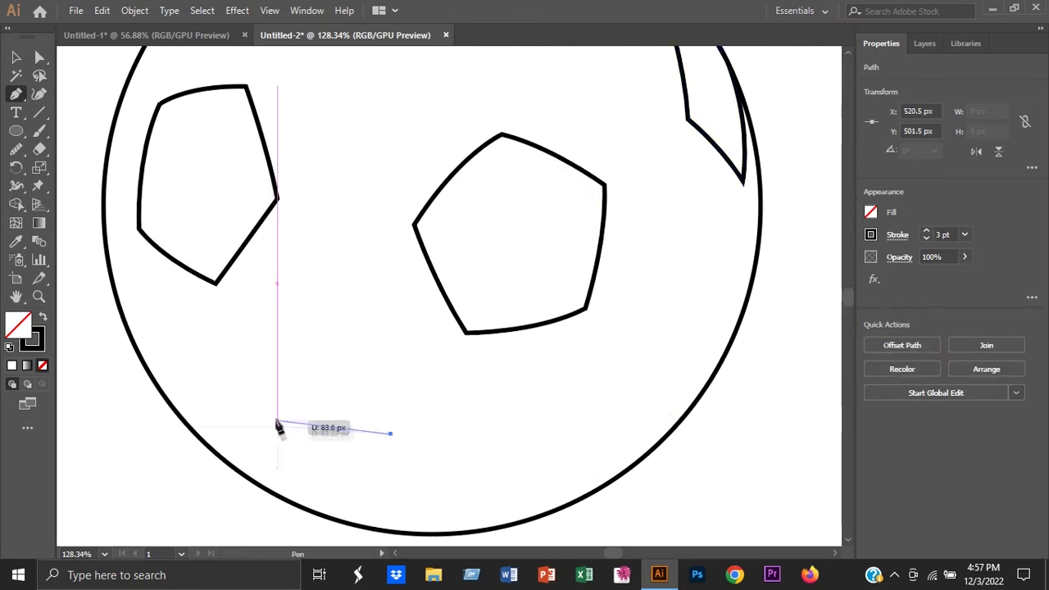
pyautogui.moveTo(270, 414); pyautogui.dragTo(235, 402)
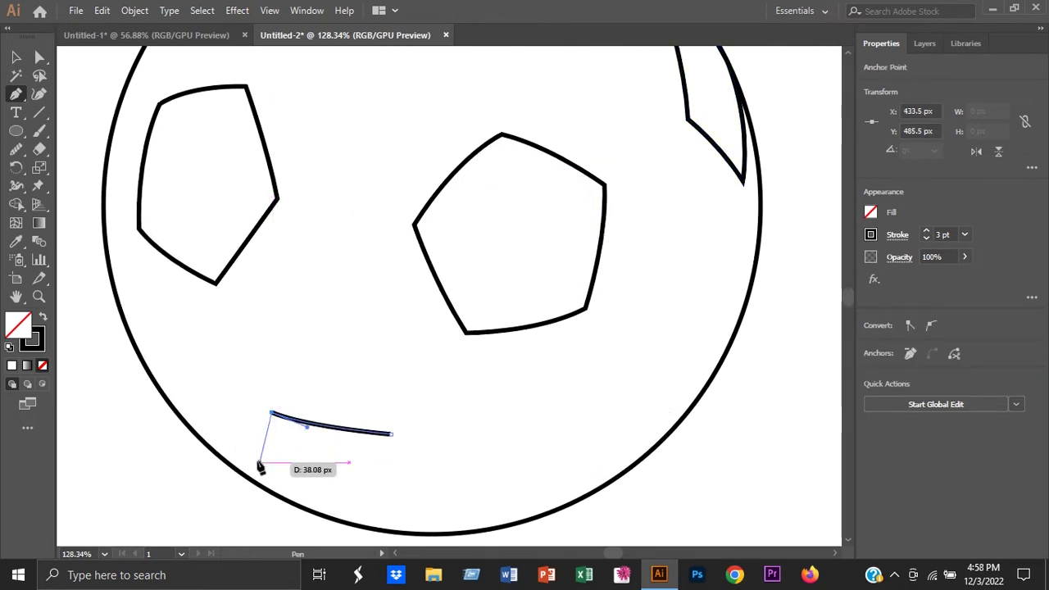
pyautogui.moveTo(257, 474); pyautogui.dragTo(257, 464)
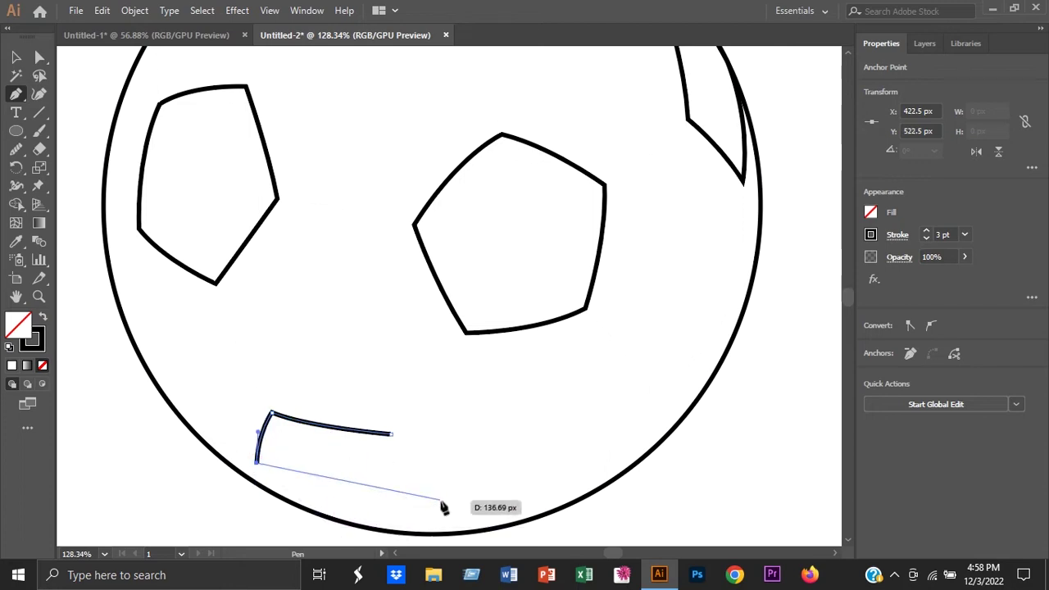
pyautogui.moveTo(441, 498); pyautogui.dragTo(518, 452)
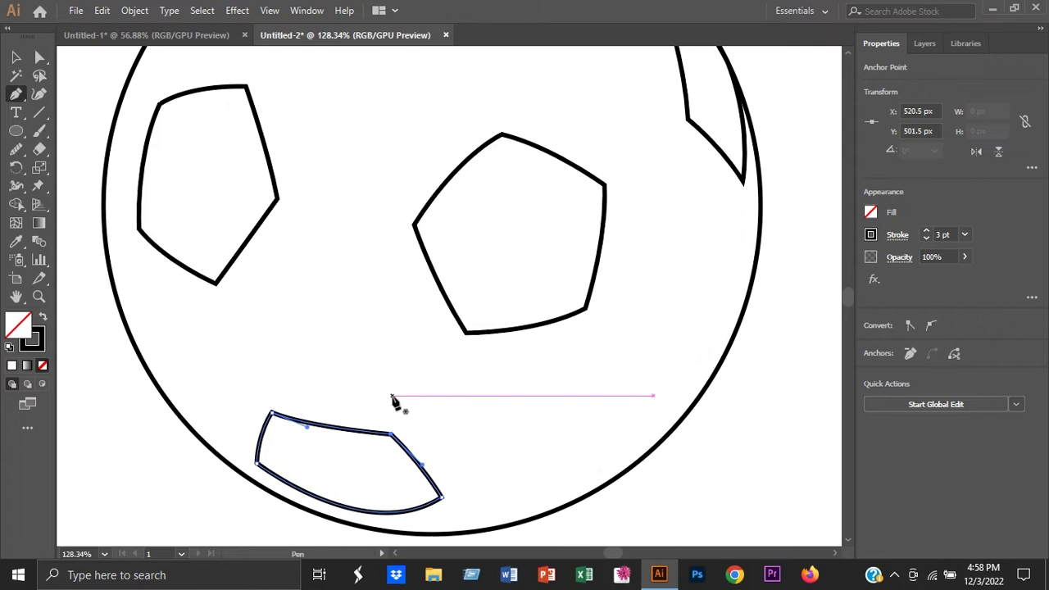
# - Draw a slender closed patch along the lower-right rim, then deselect it
pyautogui.hscroll(3, 393, 401)
pyautogui.click(606, 333)
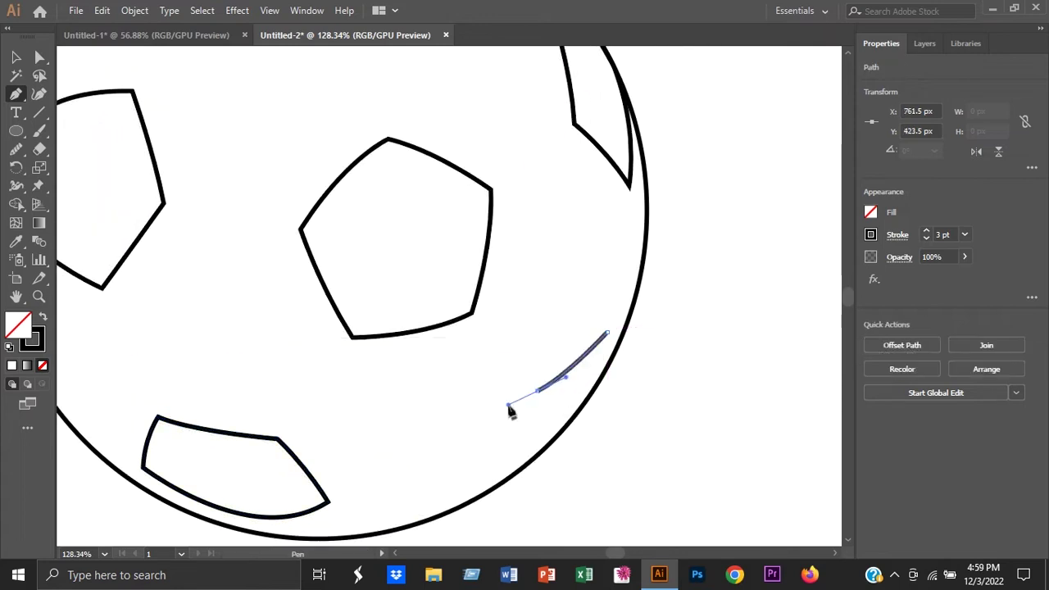
pyautogui.moveTo(510, 412); pyautogui.dragTo(508, 414)
pyautogui.moveTo(472, 476); pyautogui.dragTo(537, 464)
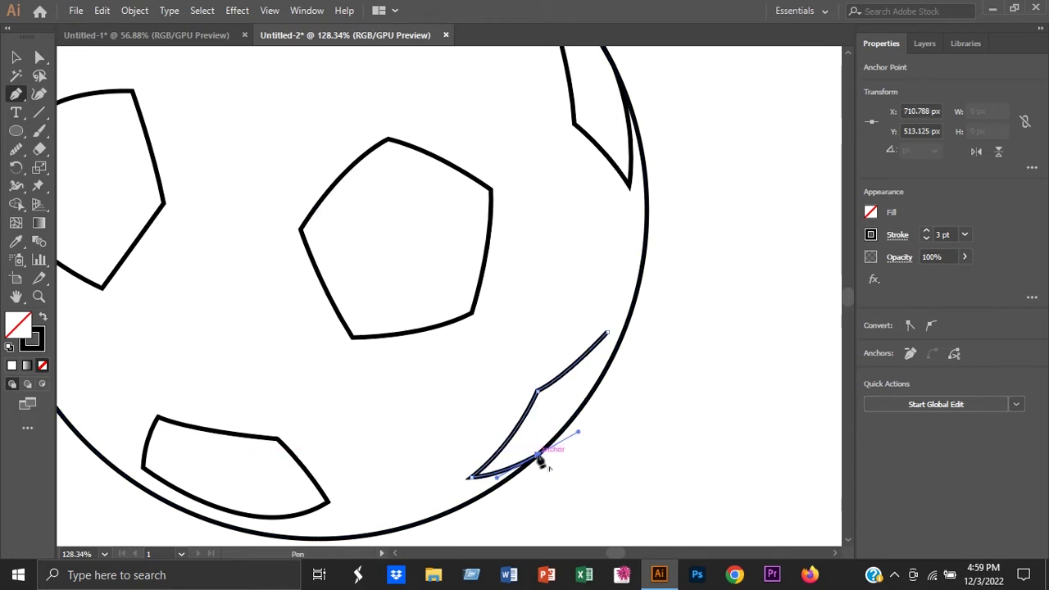
pyautogui.moveTo(606, 332); pyautogui.dragTo(608, 337)
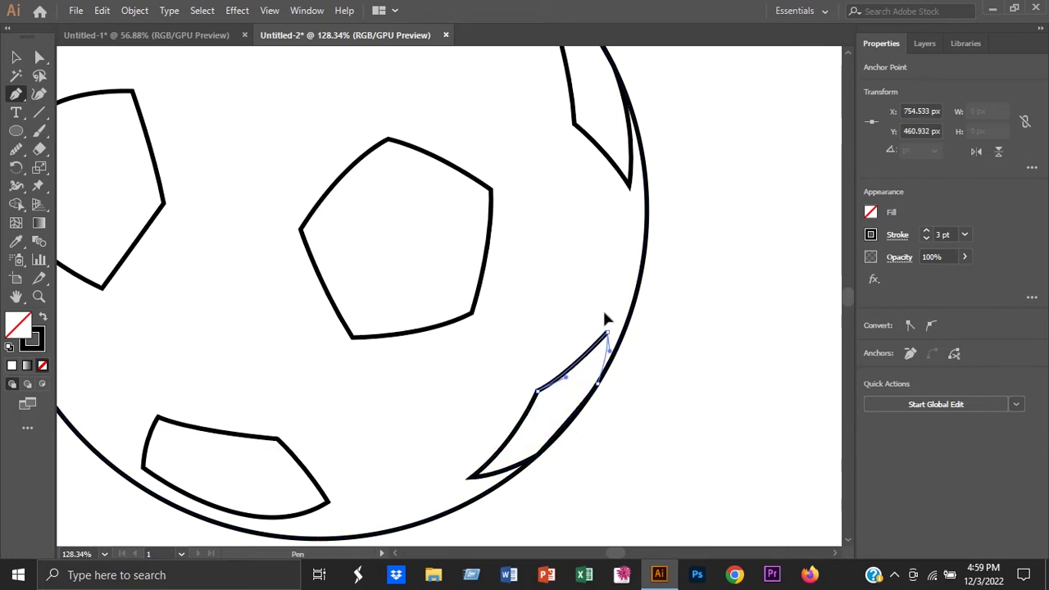
pyautogui.press('v')
pyautogui.click(676, 284)
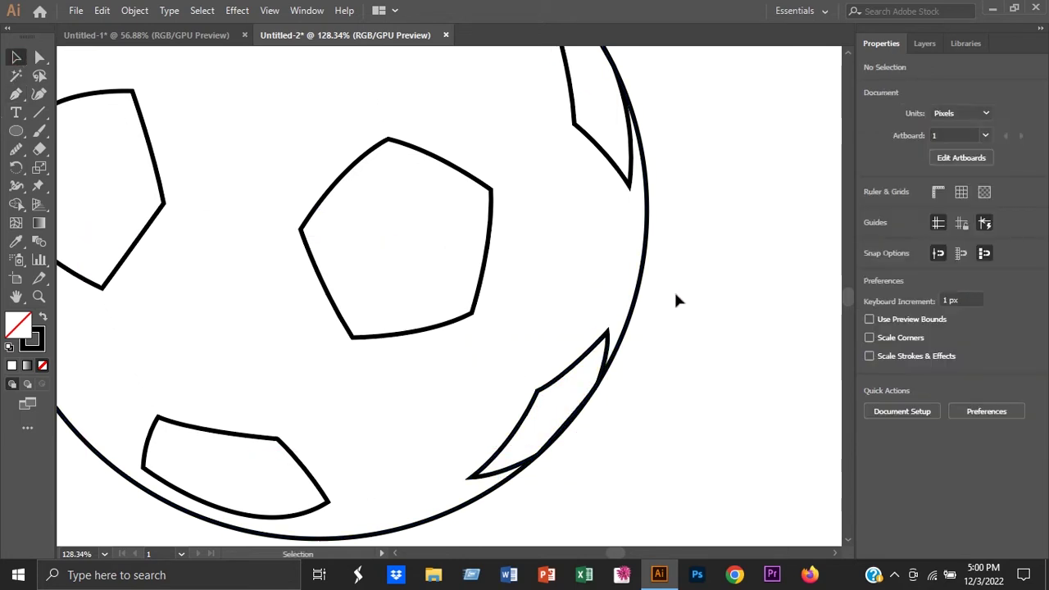
# - Draw curved seams linking the left patch to the top patch and the top patch to the centre
pyautogui.keyDown('alt'); pyautogui.scroll(-3, 674, 287); pyautogui.keyUp('alt')
pyautogui.press('p')
pyautogui.keyDown('alt'); pyautogui.scroll(2, 377, 205); pyautogui.keyUp('alt')
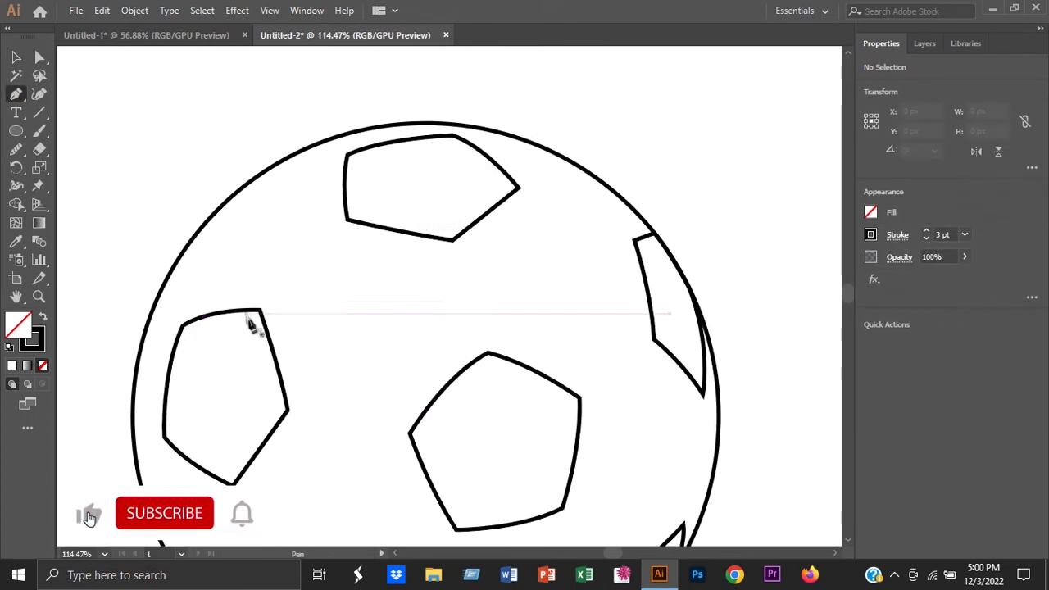
pyautogui.click(245, 330)
pyautogui.moveTo(371, 202); pyautogui.dragTo(430, 168)
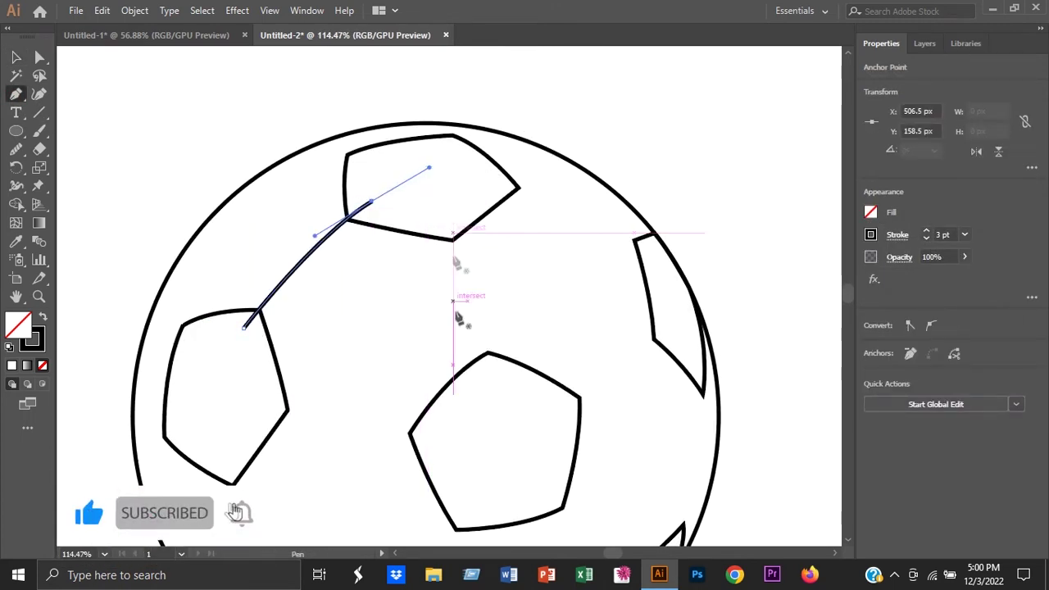
pyautogui.scroll(-2, 432, 160)
pyautogui.click(430, 154)
pyautogui.moveTo(505, 431); pyautogui.dragTo(504, 417)
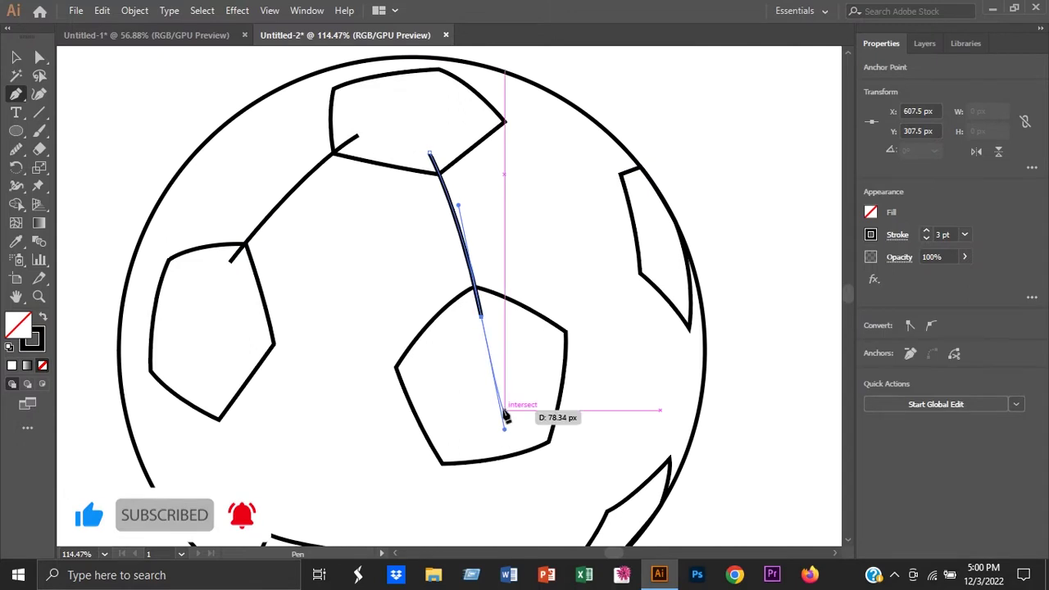
pyautogui.press('Escape')
# - Draw seams from the left patch to the centre patch and down to the bottom patch
pyautogui.click(295, 338)
pyautogui.moveTo(463, 370); pyautogui.dragTo(465, 374)
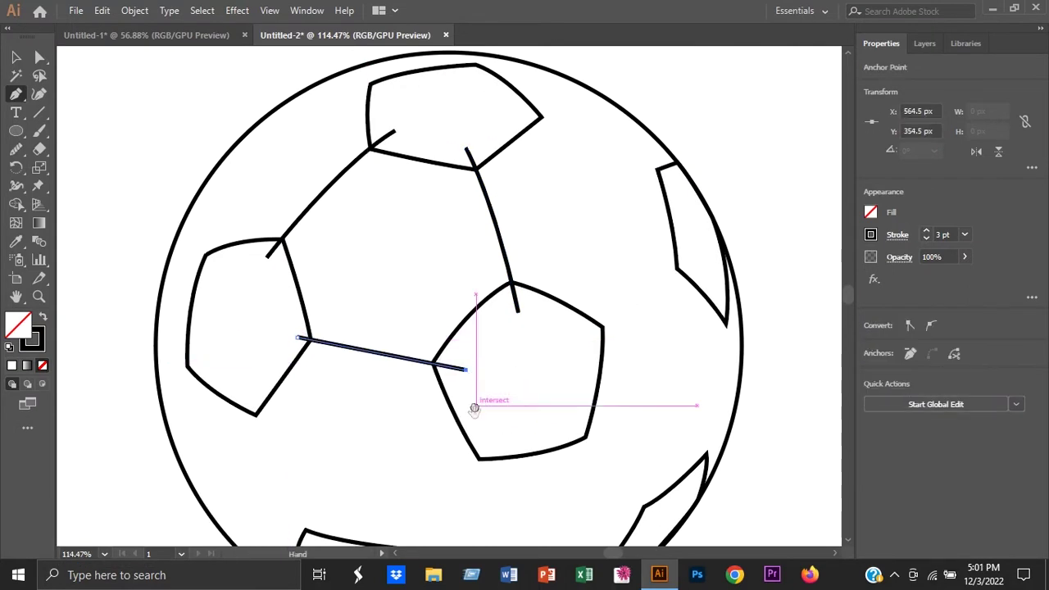
pyautogui.scroll(-2, 257, 250)
pyautogui.click(252, 245)
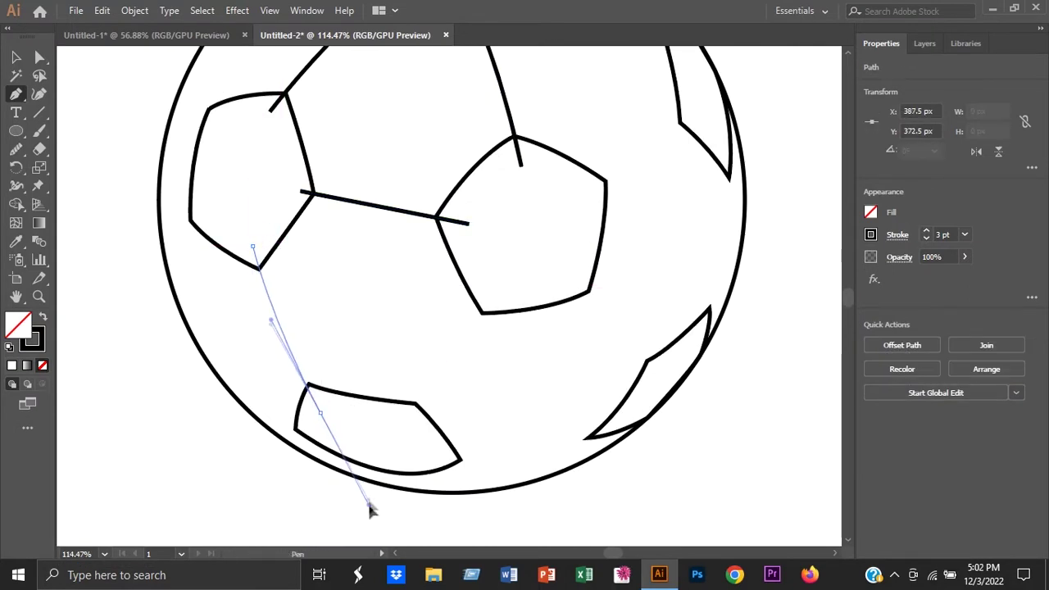
pyautogui.keyDown('ctrl'); pyautogui.click(129, 204); pyautogui.keyUp('ctrl')
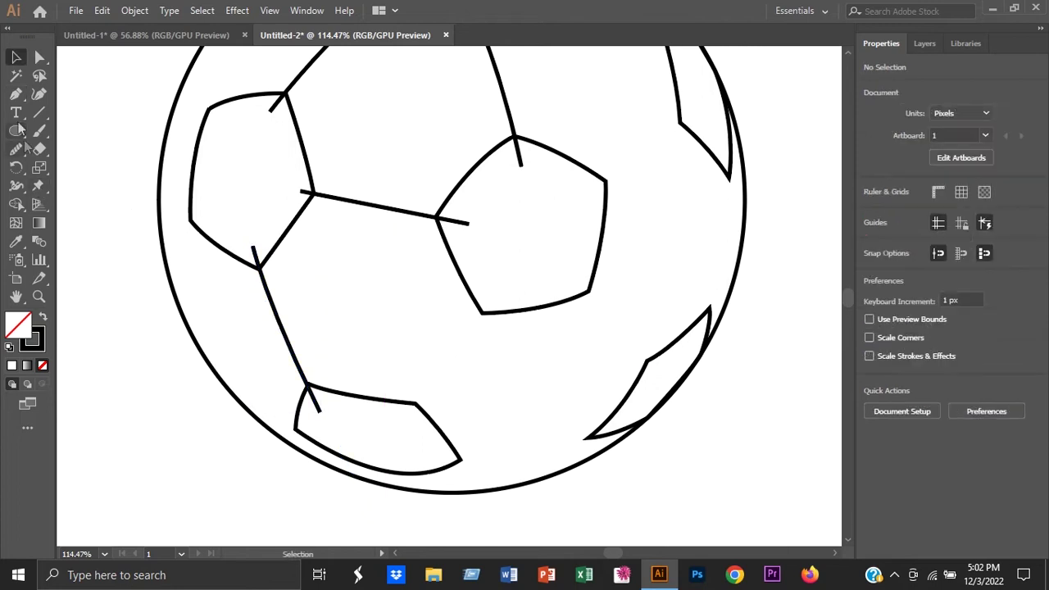
pyautogui.click(486, 300)
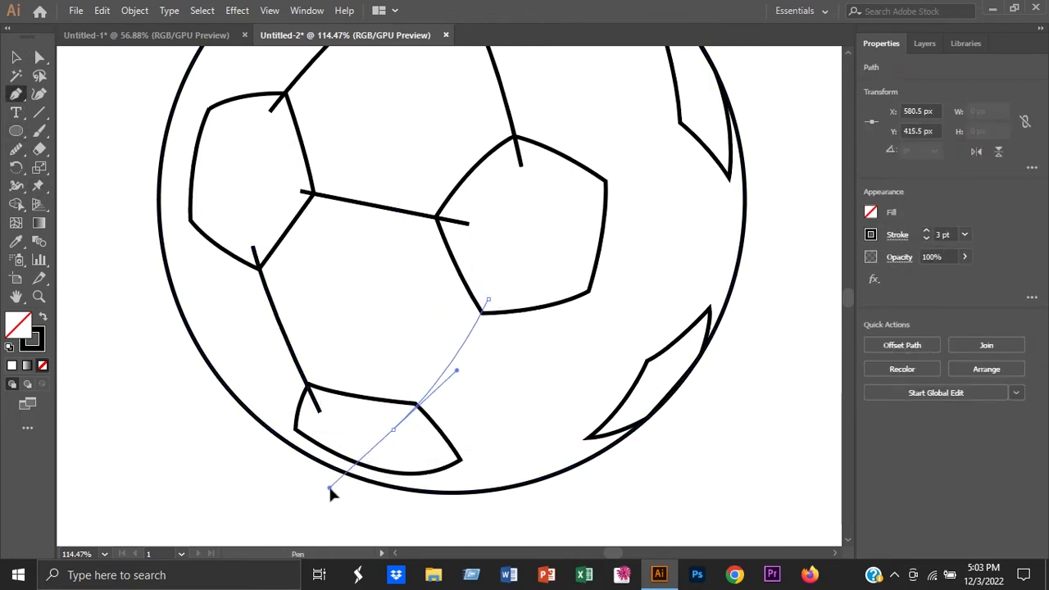
# - Draw a long curved seam along the ball's bottom edge and reshape its curve
pyautogui.keyDown('ctrl'); pyautogui.click(440, 453); pyautogui.keyUp('ctrl')
pyautogui.click(441, 453)
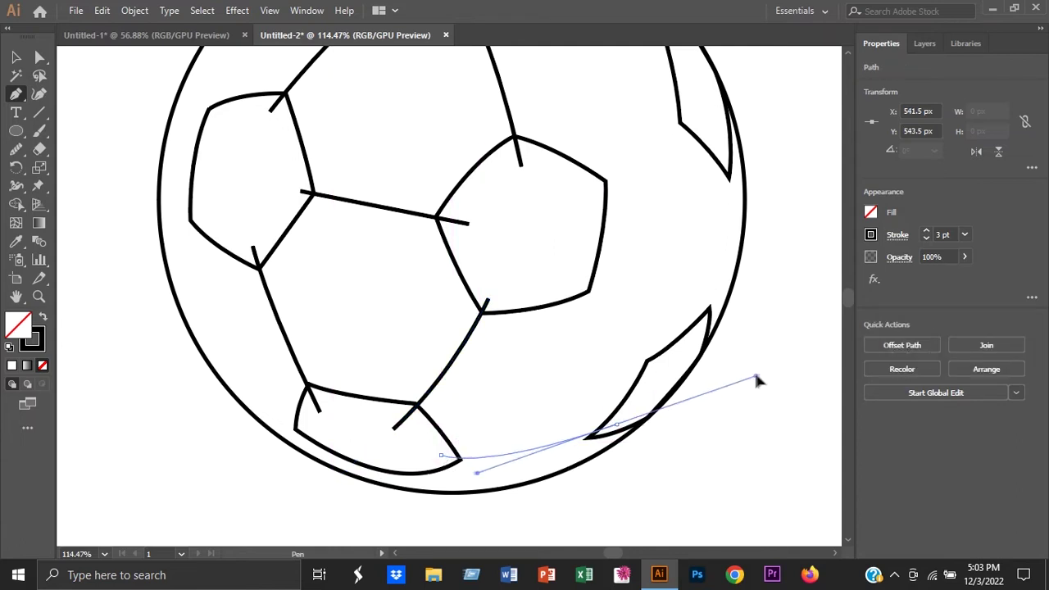
pyautogui.moveTo(729, 375); pyautogui.dragTo(712, 364)
pyautogui.keyDown('ctrl'); pyautogui.click(534, 321); pyautogui.keyUp('ctrl')
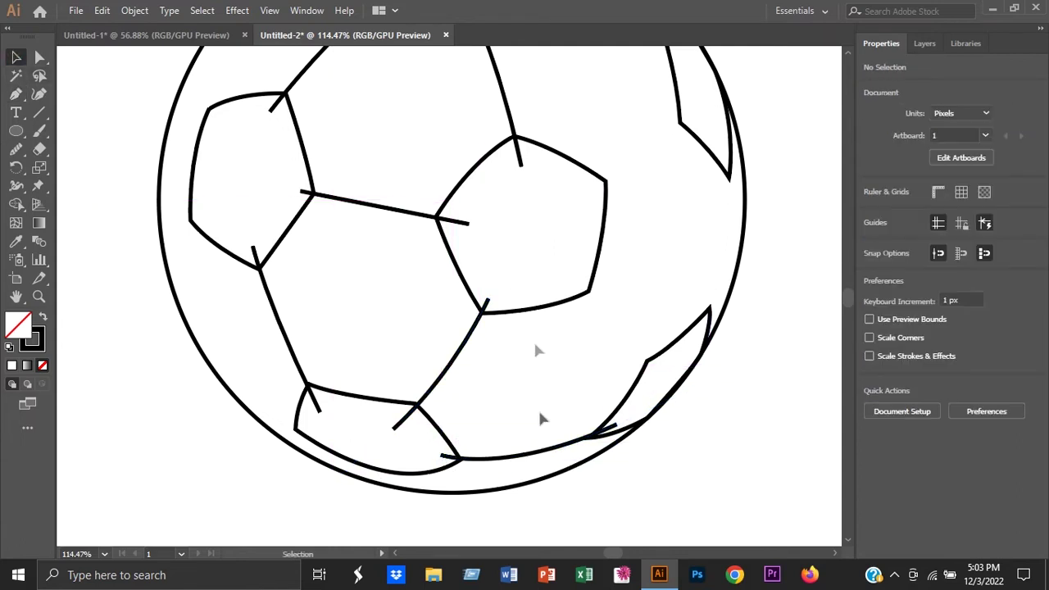
pyautogui.press('v')
pyautogui.click(534, 456)
pyautogui.moveTo(619, 427); pyautogui.dragTo(623, 425)
pyautogui.press('v')
pyautogui.click(217, 435)
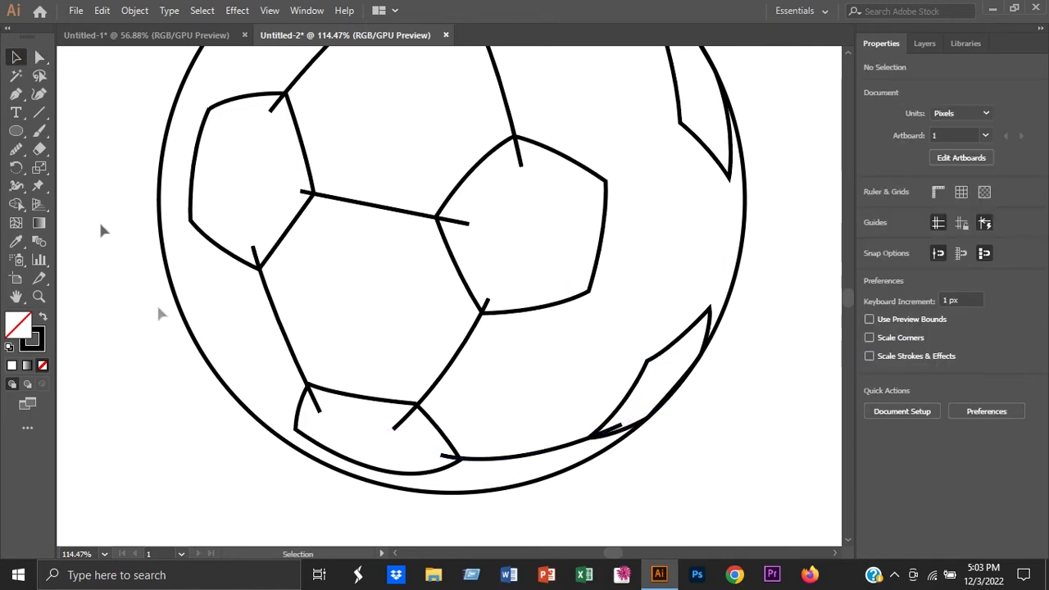
# - Draw seams from the right pentagon past the right sliver patch and from the bottom patch leftward
pyautogui.press('p')
pyautogui.click(574, 276)
pyautogui.moveTo(648, 363); pyautogui.dragTo(691, 422)
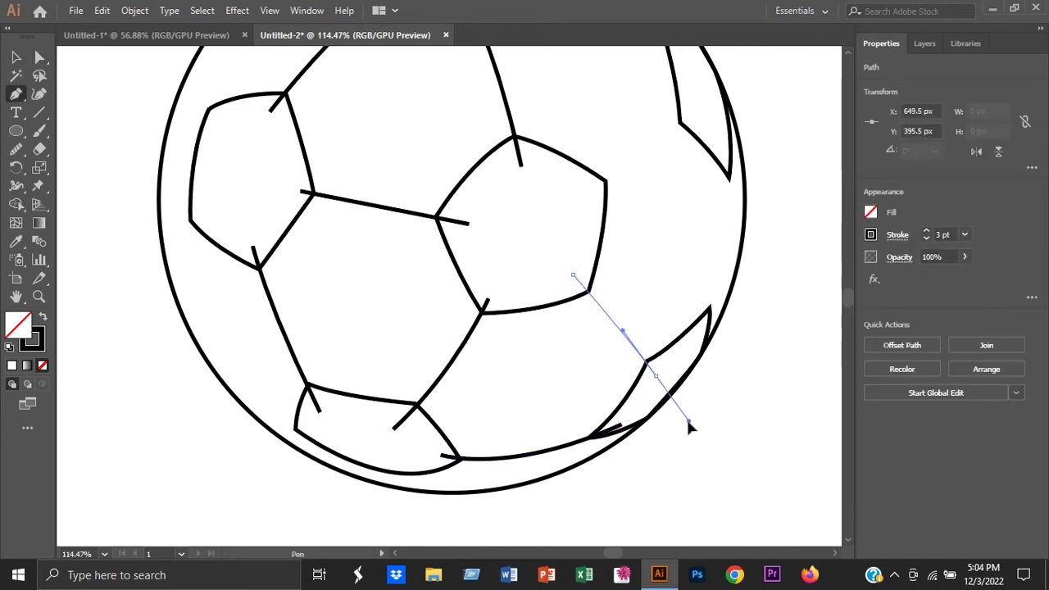
pyautogui.moveTo(436, 437); pyautogui.dragTo(502, 426)
pyautogui.moveTo(243, 362); pyautogui.dragTo(182, 348)
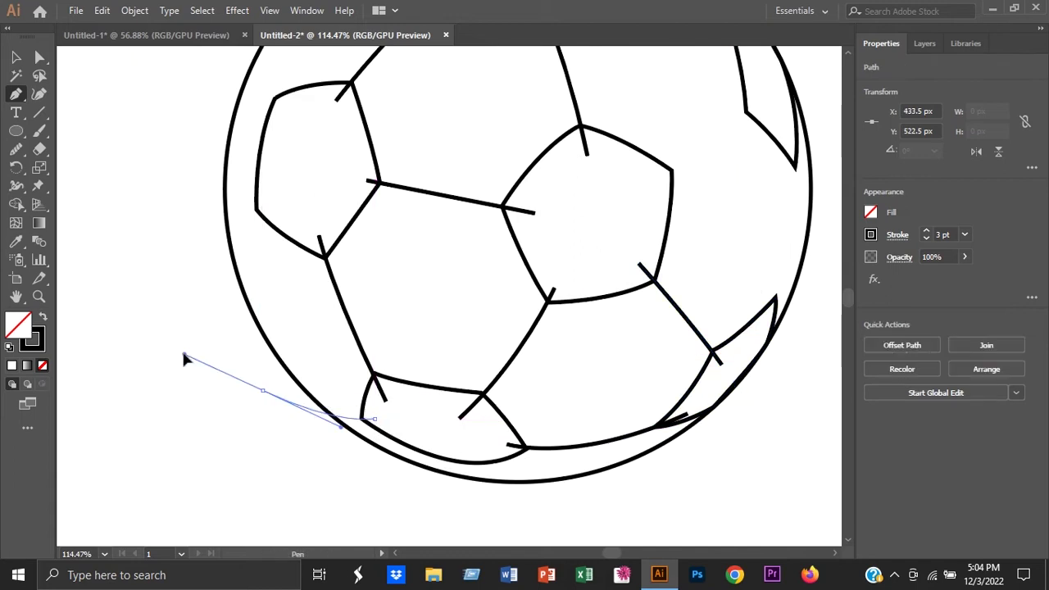
# - Draw a curved seam from the left pentagon's corner out across the ball's left edge
pyautogui.scroll(3, 171, 351)
pyautogui.moveTo(297, 178); pyautogui.dragTo(257, 194)
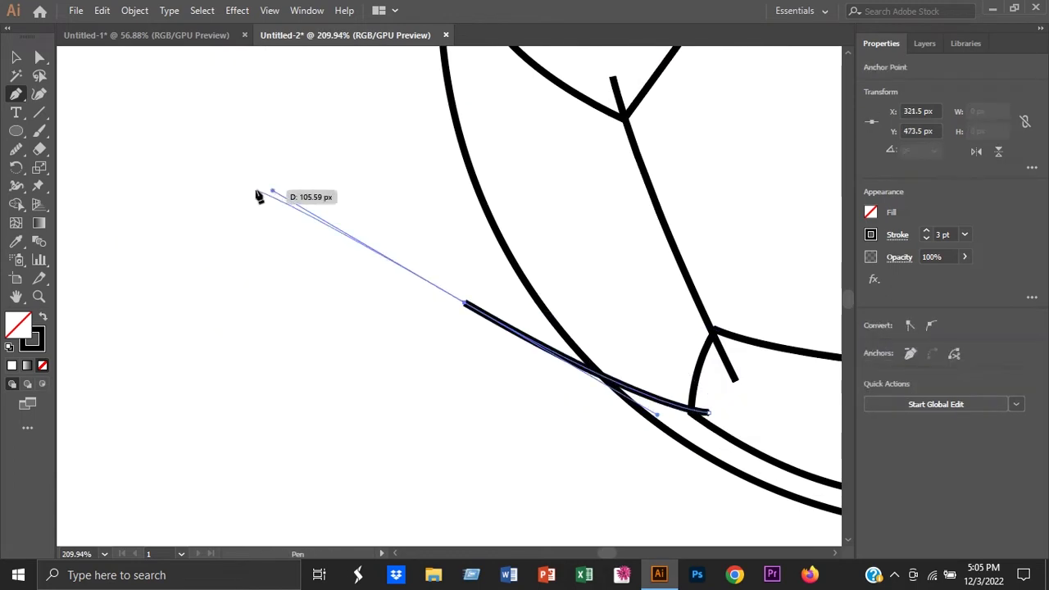
pyautogui.scroll(5, 354, 238)
pyautogui.hscroll(4, 354, 238)
pyautogui.moveTo(333, 248); pyautogui.dragTo(253, 422)
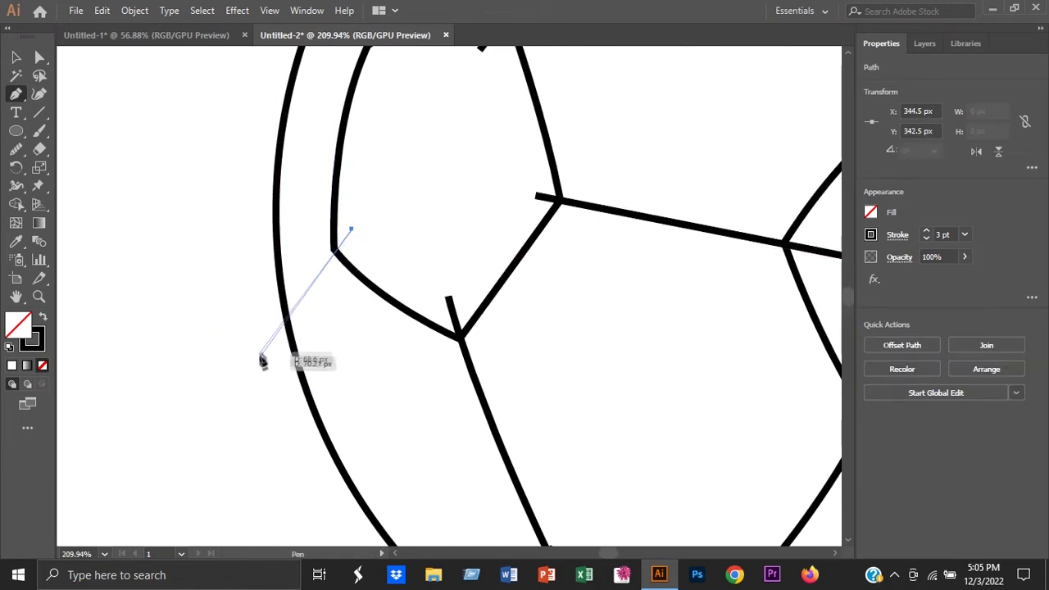
pyautogui.moveTo(196, 540); pyautogui.dragTo(199, 533)
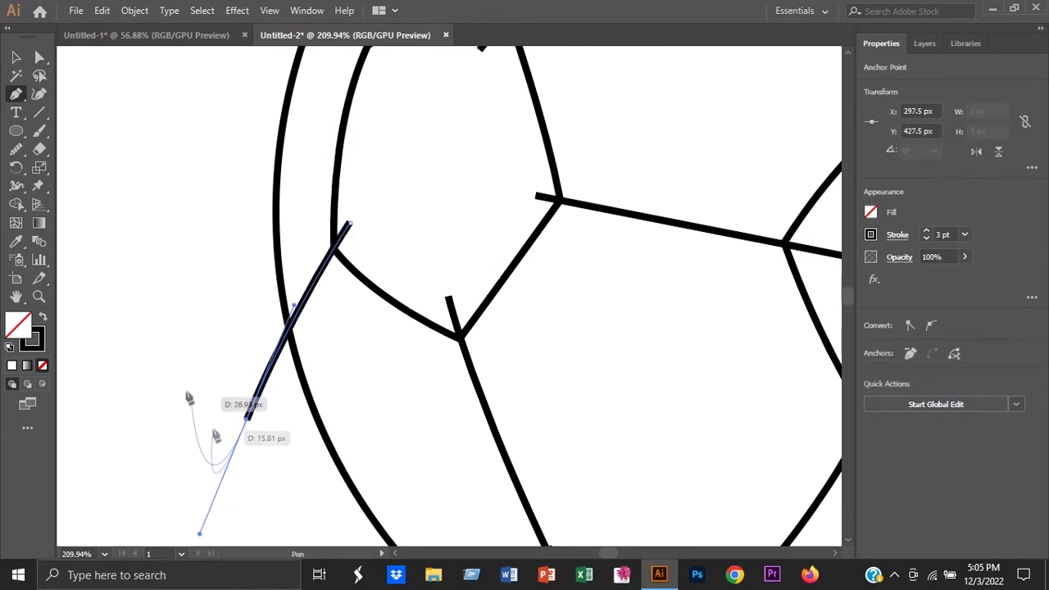
pyautogui.press('v')
pyautogui.click(352, 375)
# - Draw a seam from the upper-left pentagon's corner curving up past the left edge
pyautogui.scroll(-5, 338, 285)
pyautogui.scroll(5, 450, 327)
pyautogui.scroll(2, 279, 281)
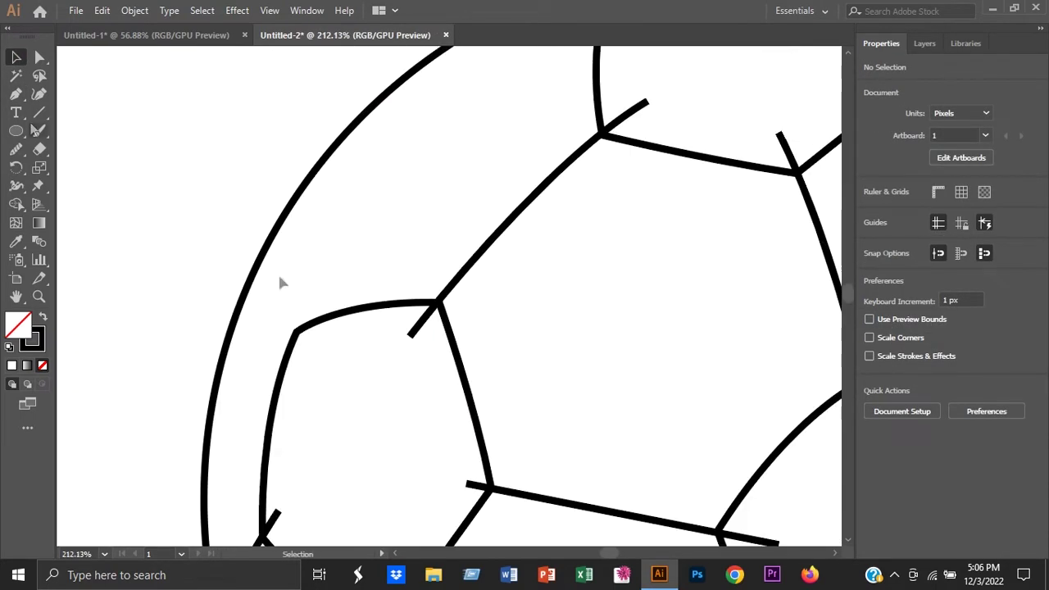
pyautogui.press('p')
pyautogui.click(300, 329)
pyautogui.scroll(3, 304, 358)
pyautogui.moveTo(305, 230); pyautogui.dragTo(330, 119)
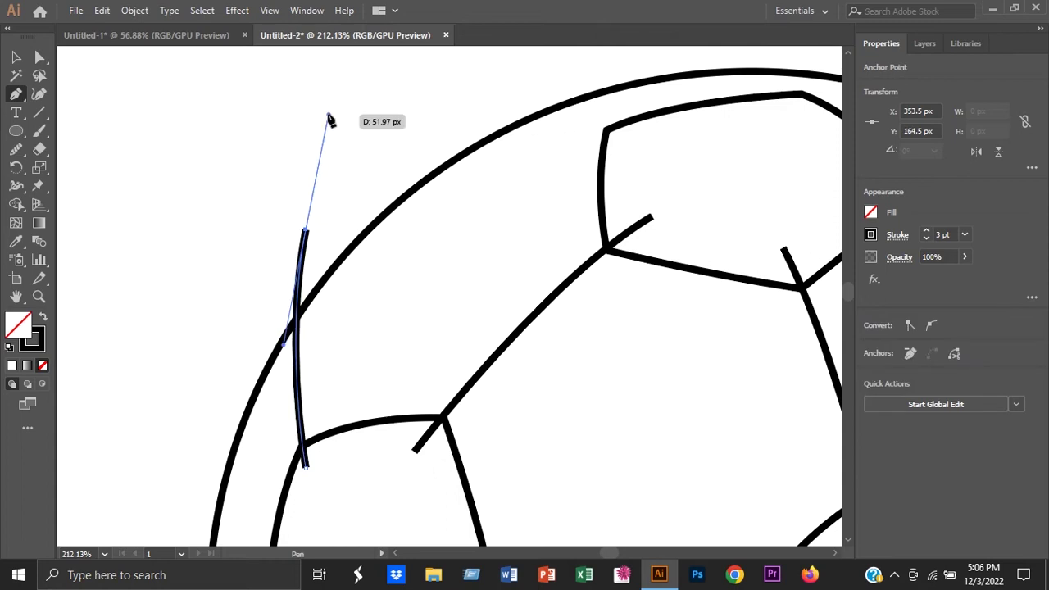
pyautogui.click(178, 254)
# - Draw a seam from the top pentagon's corner toward the left
pyautogui.scroll(3, 546, 432)
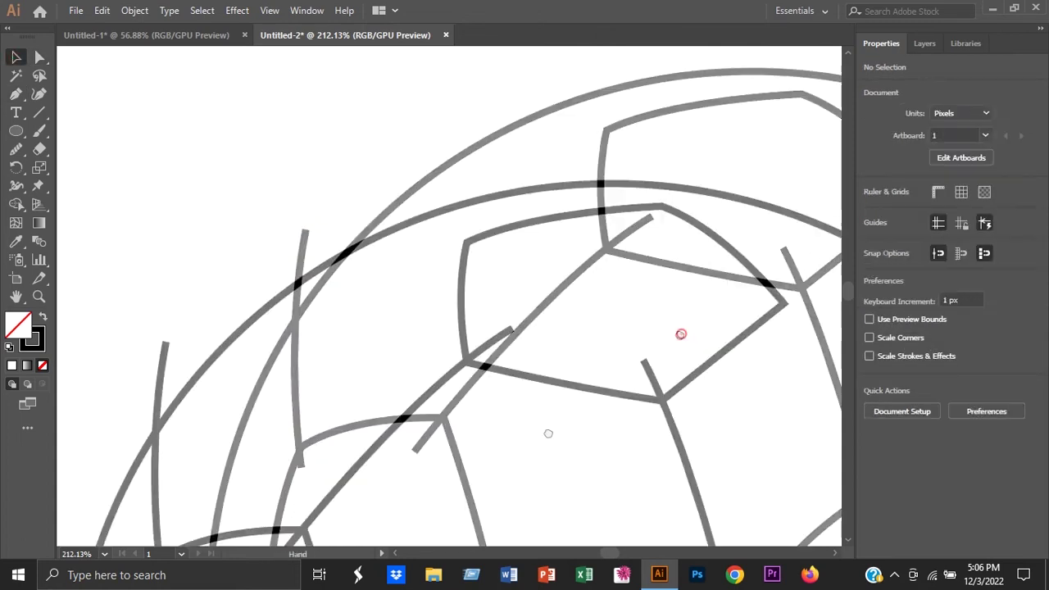
pyautogui.press('p')
pyautogui.click(500, 227)
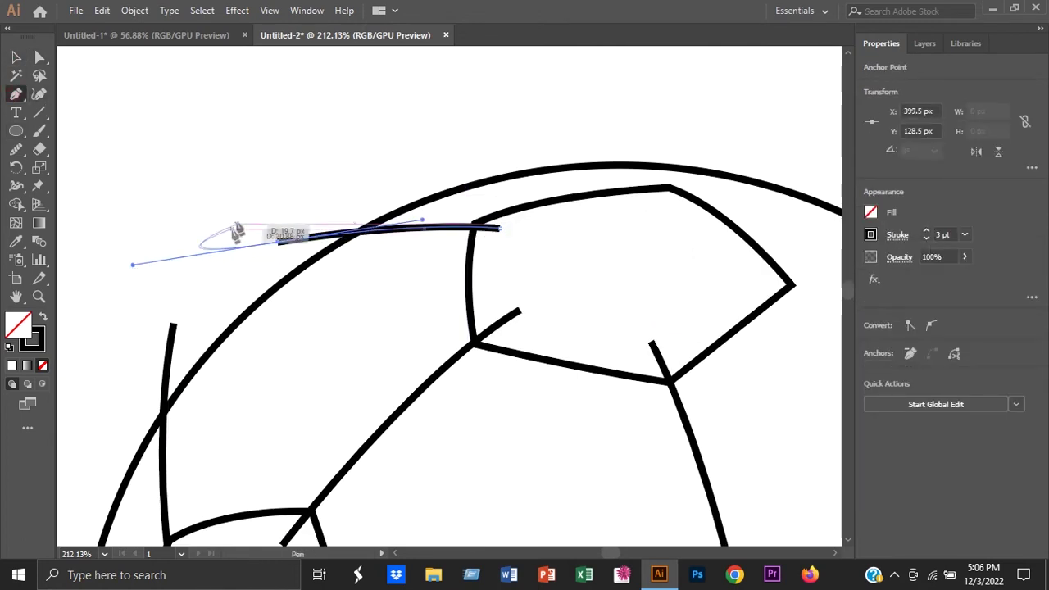
pyautogui.keyDown('ctrl'); pyautogui.click(106, 98); pyautogui.keyUp('ctrl')
pyautogui.hscroll(3, 307, 193)
pyautogui.click(16, 94)
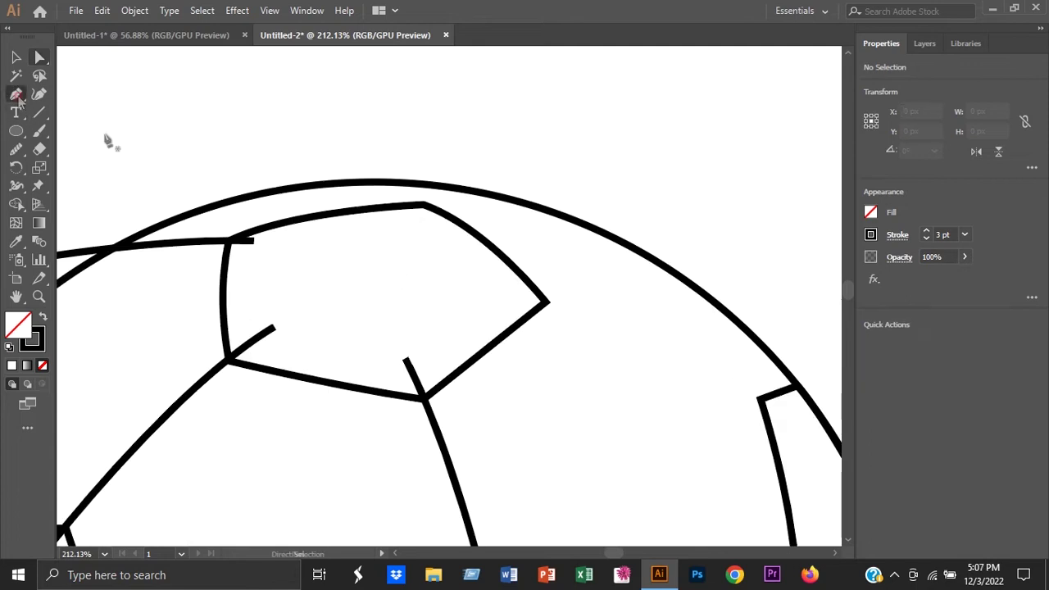
# - Draw a seam out past the ball's top edge and another toward the right-side patch
pyautogui.click(394, 217)
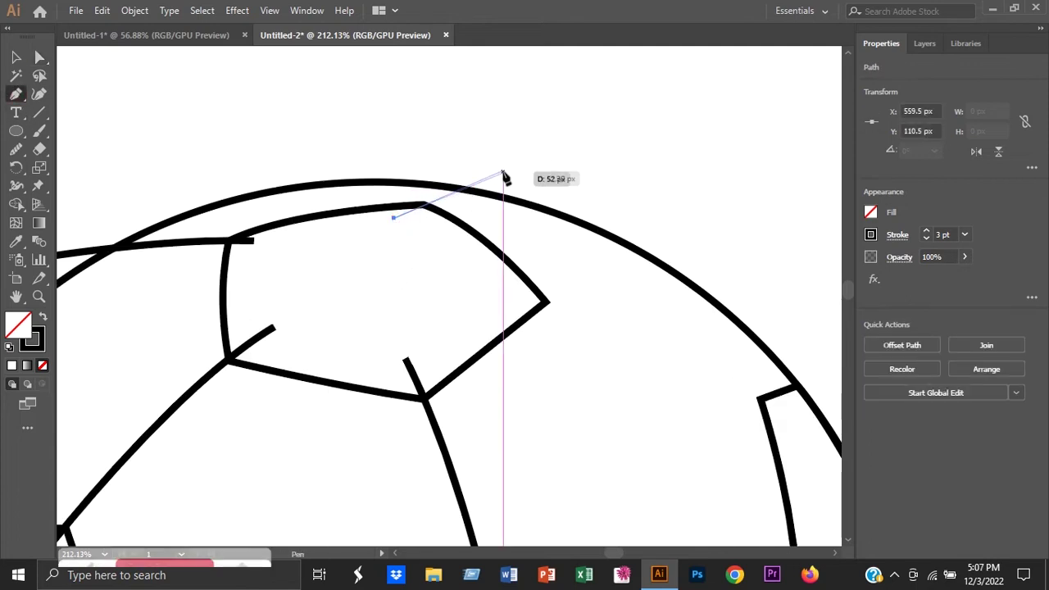
pyautogui.moveTo(516, 170); pyautogui.dragTo(601, 148)
pyautogui.keyDown('ctrl'); pyautogui.click(604, 149); pyautogui.keyUp('ctrl')
pyautogui.scroll(-1, 620, 344)
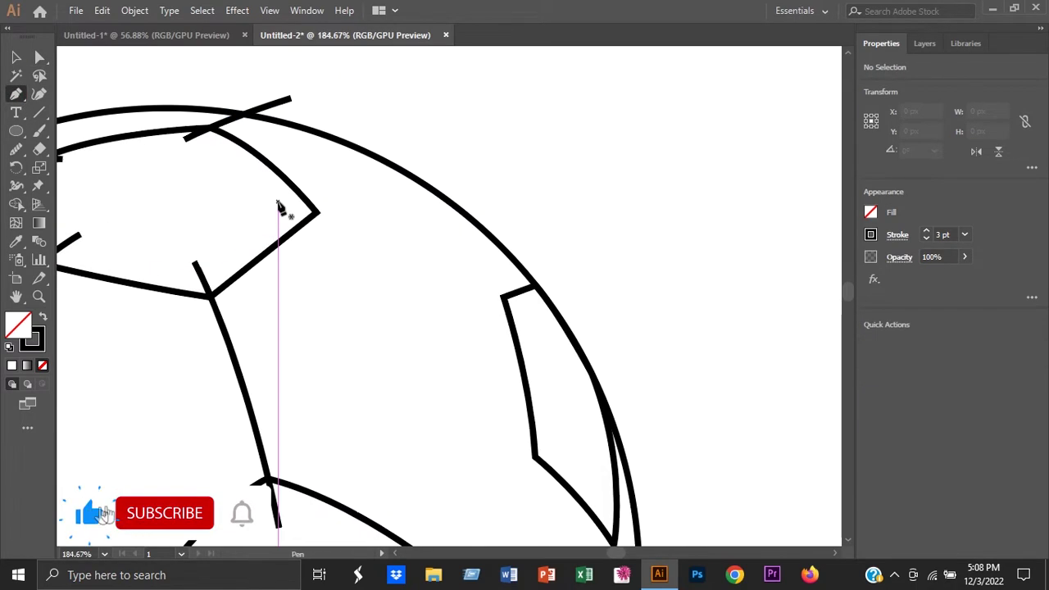
pyautogui.click(278, 200)
pyautogui.moveTo(549, 322); pyautogui.dragTo(721, 419)
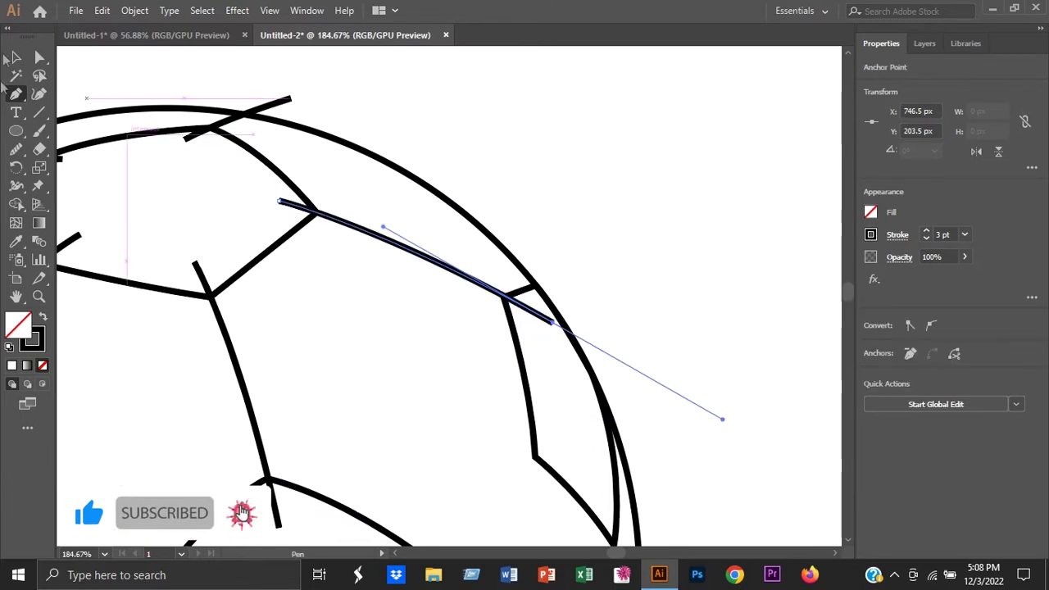
# - Draw a seam from the right patch down to the lower-left pentagon and rotate it into line
pyautogui.scroll(-3, 721, 419)
pyautogui.click(466, 246)
pyautogui.moveTo(287, 397); pyautogui.dragTo(164, 467)
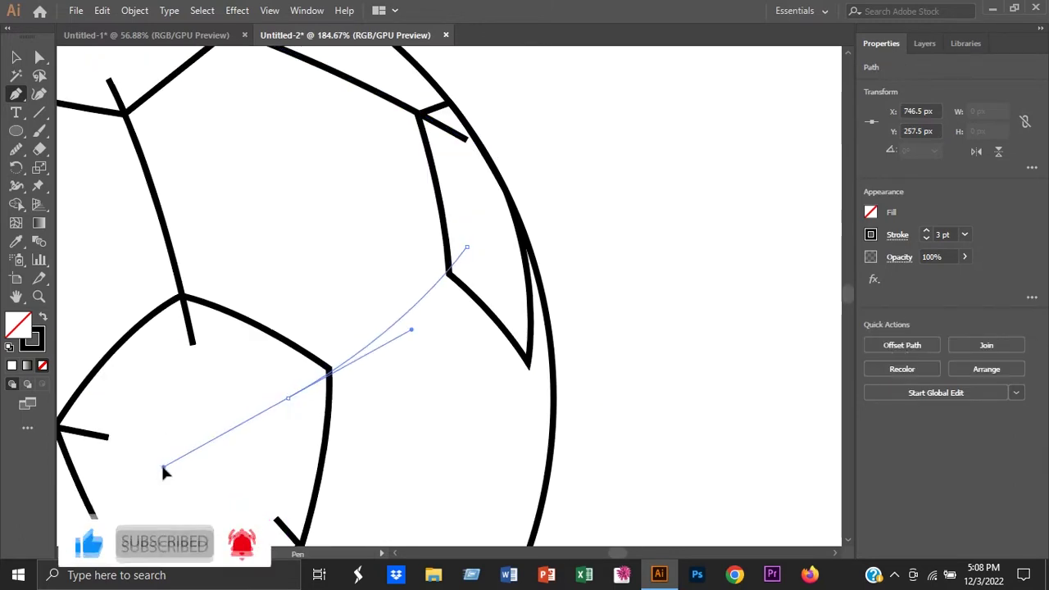
pyautogui.press('v')
pyautogui.click(602, 227)
pyautogui.click(469, 250)
pyautogui.moveTo(476, 239); pyautogui.dragTo(480, 246)
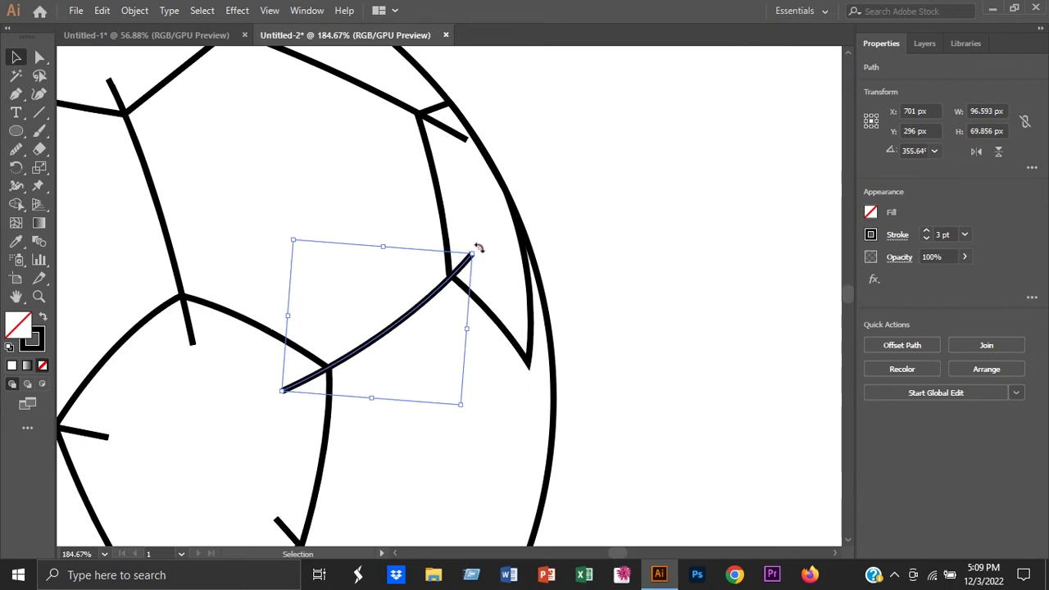
pyautogui.click(665, 356)
# - Draw a seam from the right sliver's tip along the ball's right rim, then fit the artboard in view
pyautogui.scroll(-2, 648, 312)
pyautogui.scroll(-2, 648, 311)
pyautogui.press('p')
pyautogui.click(596, 237)
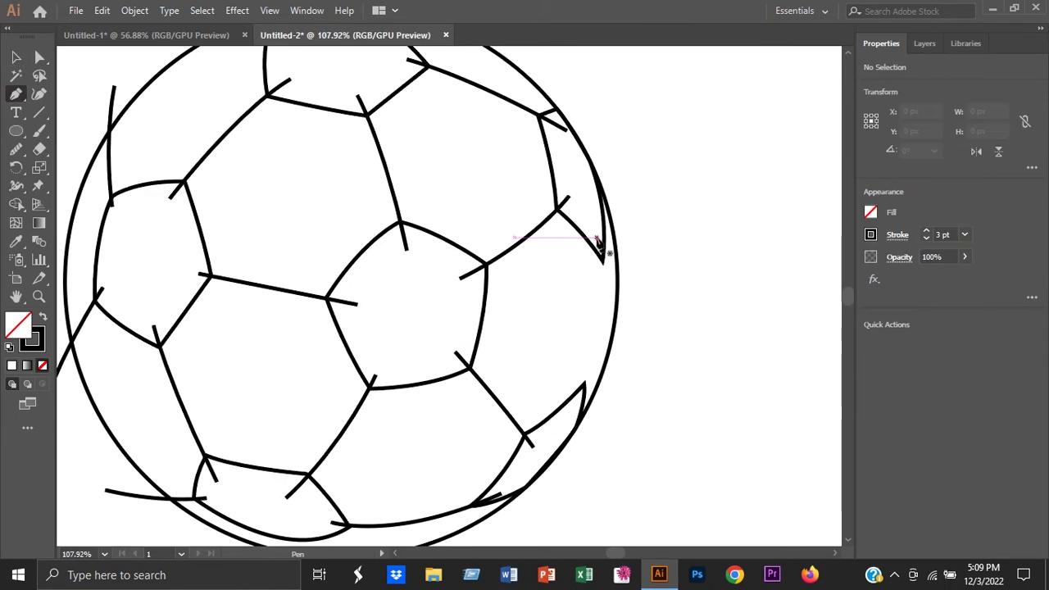
pyautogui.moveTo(569, 422)
pyautogui.mouseDown()
pyautogui.moveTo(587, 310)
pyautogui.moveTo(530, 423)
pyautogui.mouseUp()
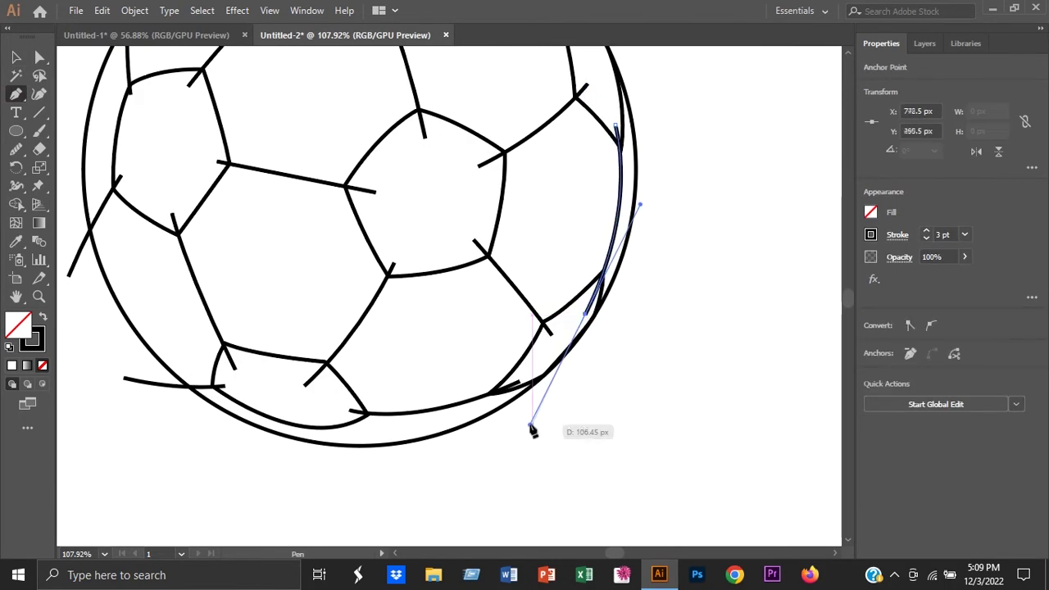
pyautogui.press('v')
pyautogui.click(594, 439)
pyautogui.hotkey('ctrl', '0')
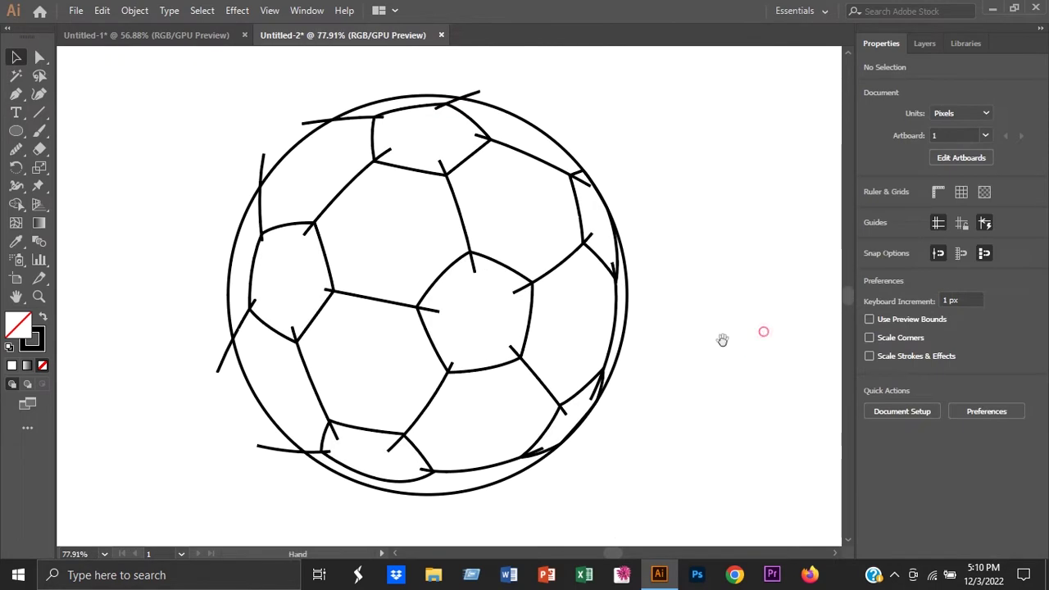
# - With Shape Builder, delete the stray seam segment left of the ball and the stubs near the lower hexagon
pyautogui.hotkey('ctrl', 'a')
pyautogui.click(12, 208)
pyautogui.scroll(5, 211, 455)
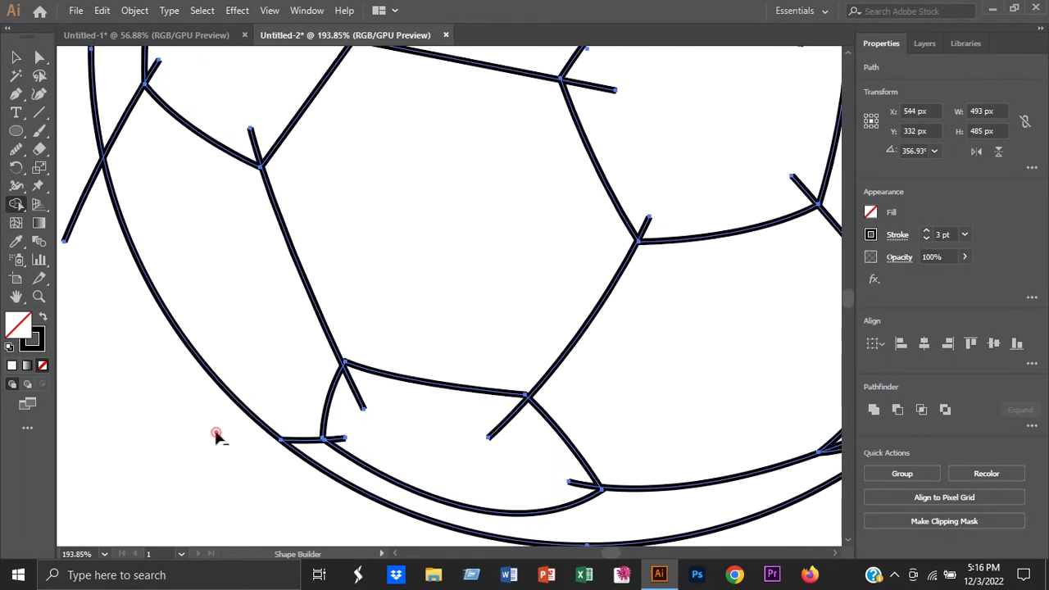
pyautogui.keyDown('alt'); pyautogui.click(217, 437); pyautogui.keyUp('alt')
pyautogui.keyDown('alt'); pyautogui.click(360, 402); pyautogui.keyUp('alt')
pyautogui.keyDown('alt'); pyautogui.click(500, 425); pyautogui.keyUp('alt')
pyautogui.keyDown('alt'); pyautogui.click(573, 483); pyautogui.keyUp('alt')
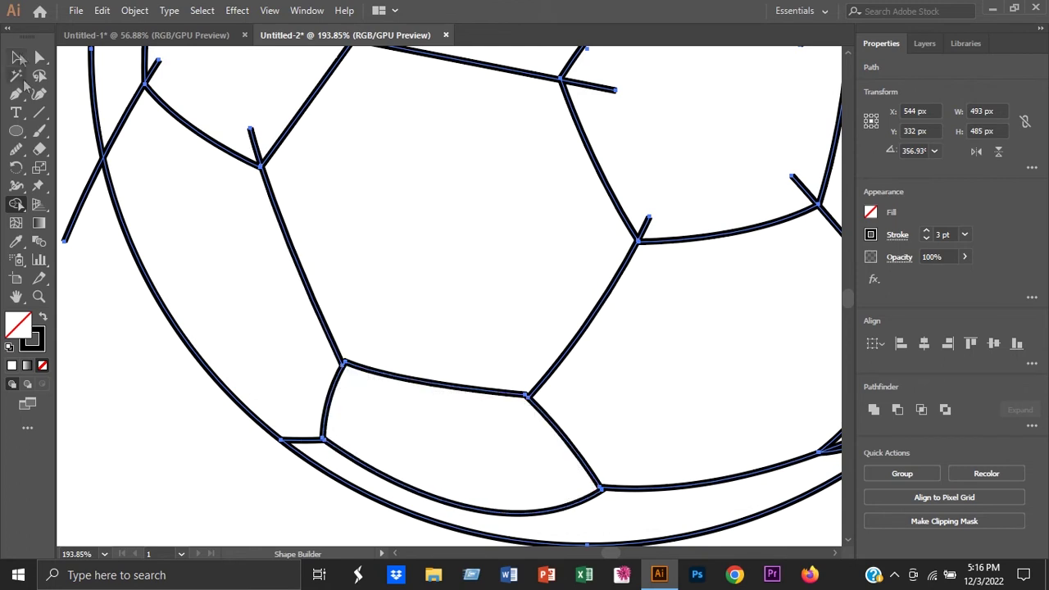
pyautogui.click(16, 57)
pyautogui.scroll(-1, 604, 428)
pyautogui.click(498, 405)
pyautogui.click(270, 317)
pyautogui.scroll(3, 183, 213)
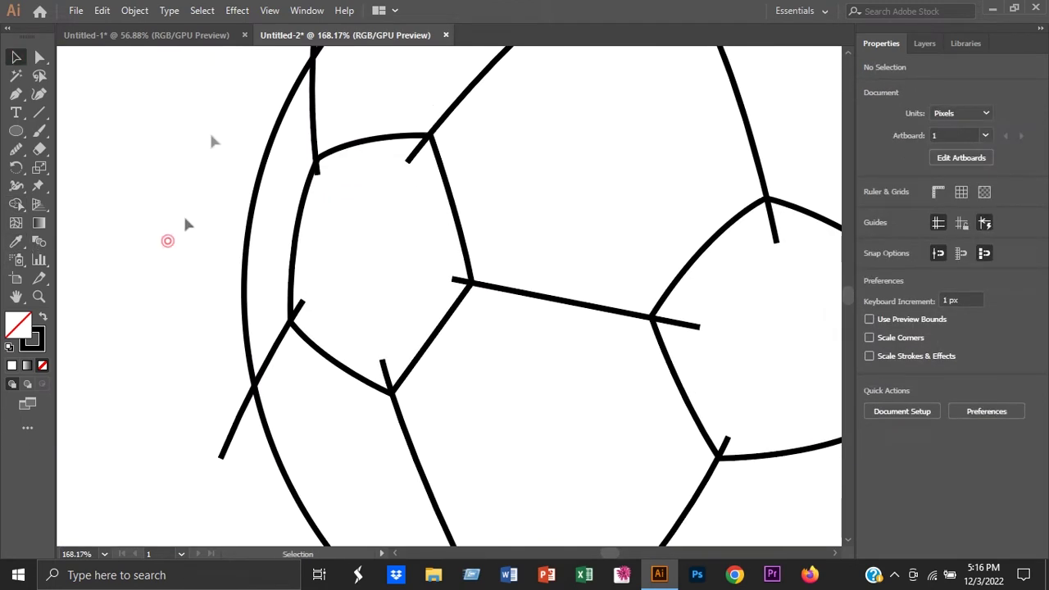
# - Trim the four dangling stubs off the upper-left pentagon with Shape Builder
pyautogui.moveTo(168, 244); pyautogui.dragTo(418, 420)
pyautogui.click(17, 205)
pyautogui.keyDown('alt'); pyautogui.click(302, 310); pyautogui.keyUp('alt')
pyautogui.keyDown('alt'); pyautogui.click(383, 369); pyautogui.keyUp('alt')
pyautogui.keyDown('alt'); pyautogui.click(459, 281); pyautogui.keyUp('alt')
pyautogui.keyDown('alt'); pyautogui.click(415, 154); pyautogui.keyUp('alt')
pyautogui.hscroll(1, 215, 200)
pyautogui.scroll(3, 189, 172)
pyautogui.scroll(5, 188, 181)
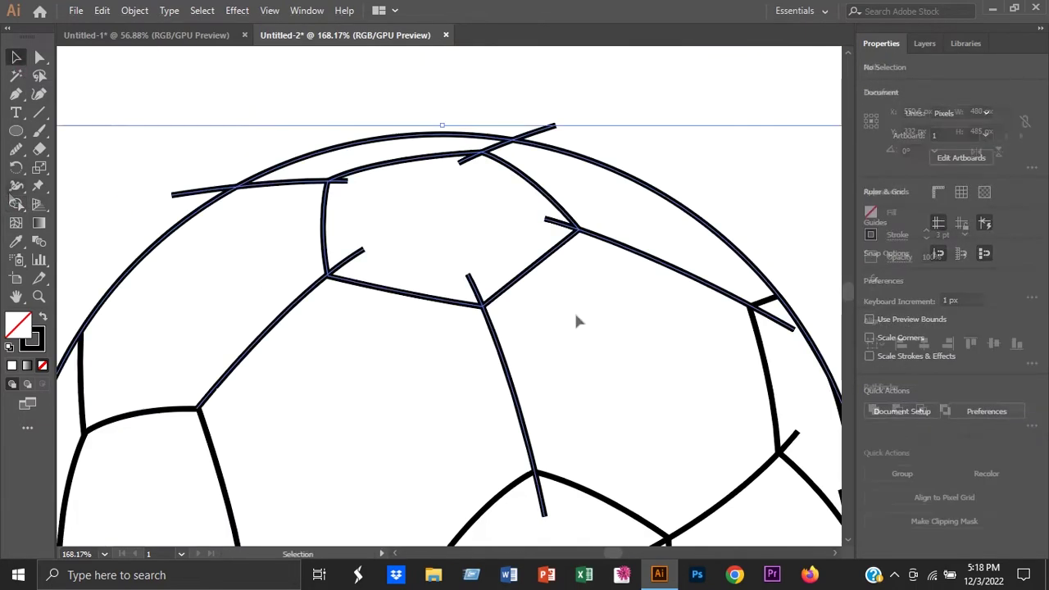
# - Trim the five dangling stubs around the top pentagon with Shape Builder
pyautogui.press('v')
pyautogui.moveTo(162, 82); pyautogui.dragTo(596, 329)
pyautogui.hotkey('shift', 'm')
pyautogui.keyDown('alt'); pyautogui.click(359, 254); pyautogui.keyUp('alt')
pyautogui.keyDown('alt'); pyautogui.click(470, 283); pyautogui.keyUp('alt')
pyautogui.keyDown('alt'); pyautogui.click(553, 221); pyautogui.keyUp('alt')
pyautogui.keyDown('alt'); pyautogui.click(466, 159); pyautogui.keyUp('alt')
pyautogui.keyDown('alt'); pyautogui.click(188, 192); pyautogui.keyUp('alt')
pyautogui.press('v')
pyautogui.click(165, 93)
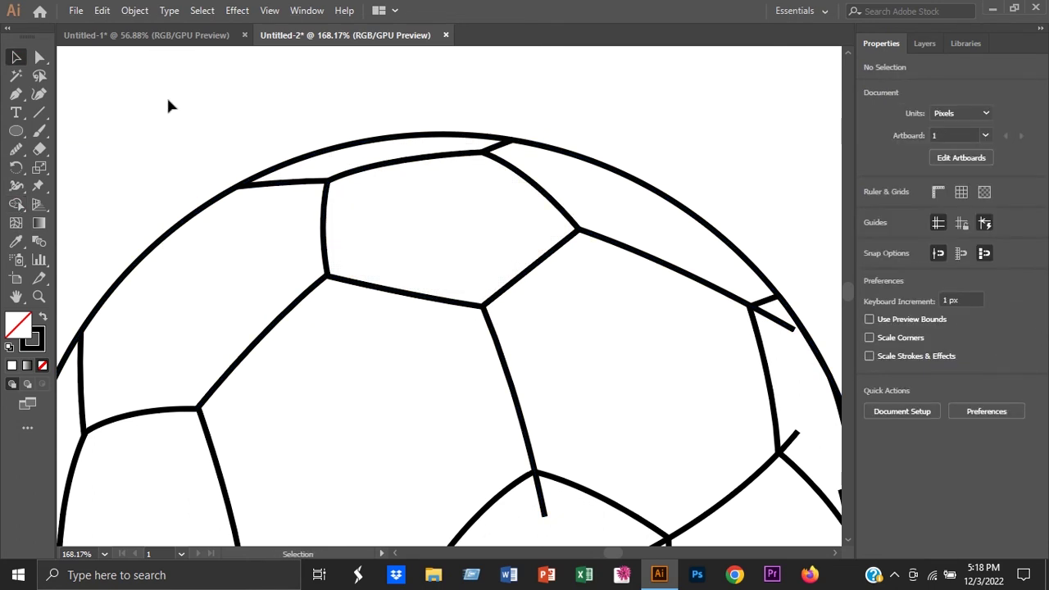
# - Trim the four dangling stubs around the lower pentagon, including its top stub
pyautogui.moveTo(590, 373); pyautogui.dragTo(504, 107)
pyautogui.moveTo(238, 129); pyautogui.dragTo(623, 440)
pyautogui.hotkey('shift', 'm')
pyautogui.keyDown('alt'); pyautogui.click(360, 304); pyautogui.keyUp('alt')
pyautogui.keyDown('alt'); pyautogui.click(391, 420); pyautogui.keyUp('alt')
pyautogui.keyDown('alt'); pyautogui.click(529, 385); pyautogui.keyUp('alt')
pyautogui.keyDown('alt'); pyautogui.click(545, 261); pyautogui.keyUp('alt')
pyautogui.keyDown('alt'); pyautogui.click(440, 203); pyautogui.keyUp('alt')
pyautogui.press('v')
pyautogui.click(335, 374)
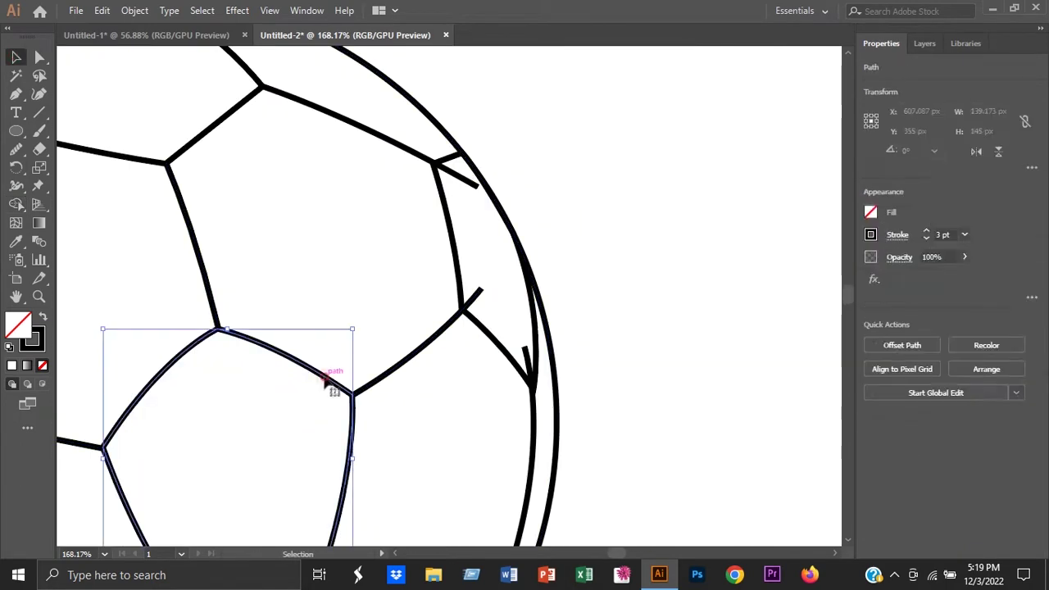
# - Reselect all ball paths and delete the last three stray spur segments near the edge
pyautogui.moveTo(521, 107); pyautogui.dragTo(457, 426)
pyautogui.moveTo(598, 452); pyautogui.dragTo(597, 452)
pyautogui.hotkey('shift', 'm')
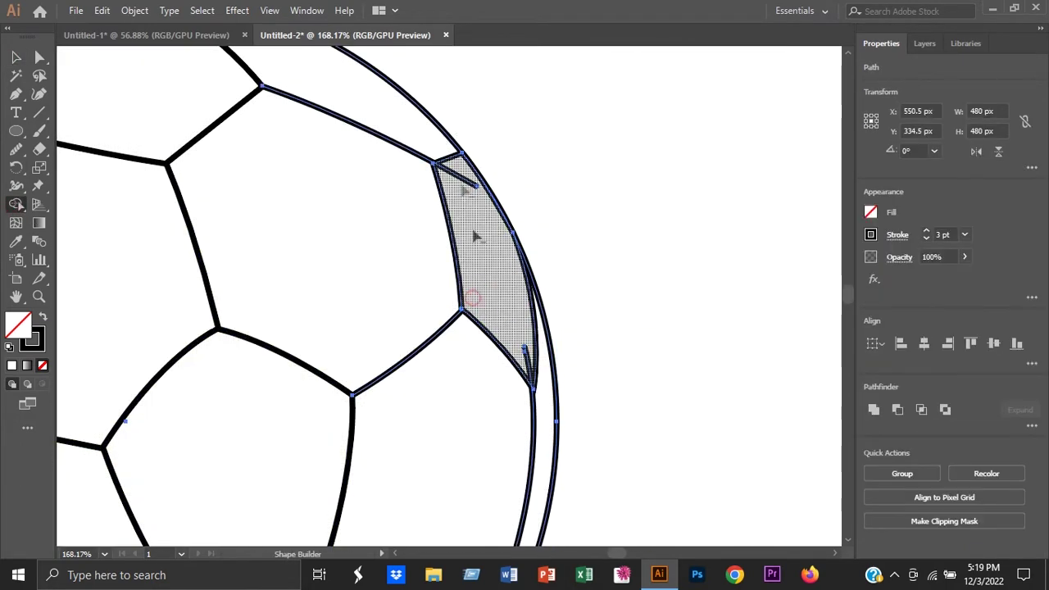
pyautogui.press('v')
pyautogui.scroll(-3, 450, 394)
pyautogui.scroll(3, 609, 468)
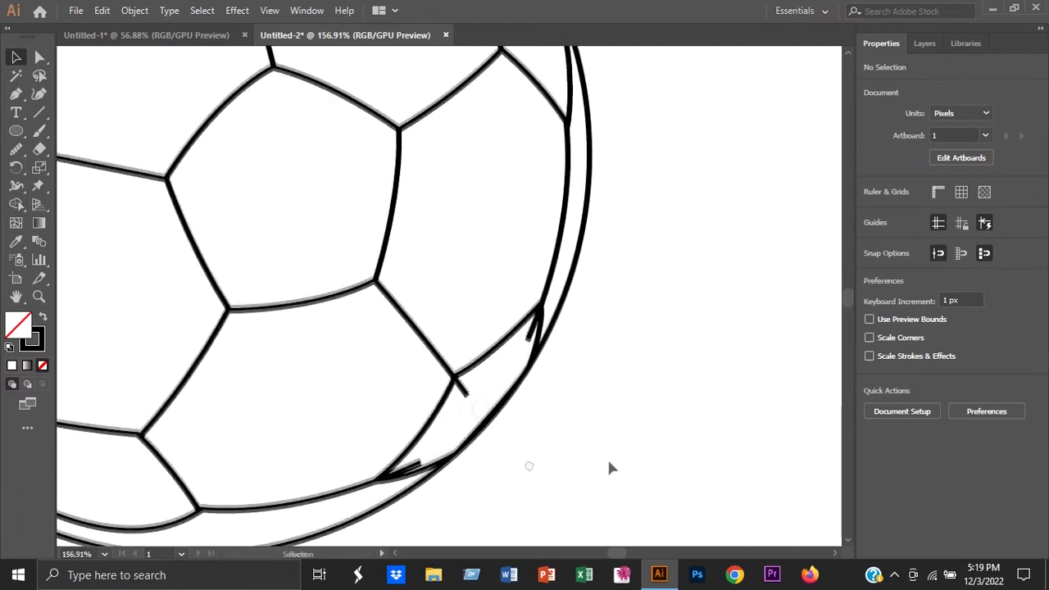
pyautogui.hotkey('ctrl', 'a')
pyautogui.hotkey('shift', 'm')
pyautogui.keyDown('alt'); pyautogui.click(483, 310); pyautogui.keyUp('alt')
pyautogui.keyDown('alt'); pyautogui.click(551, 246); pyautogui.keyUp('alt')
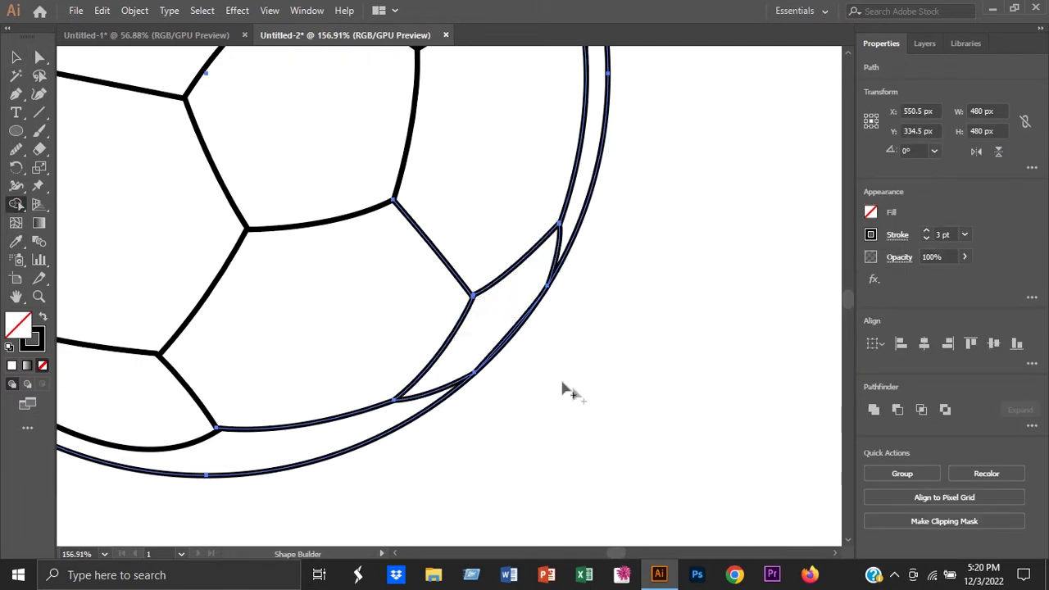
pyautogui.press('v')
pyautogui.click(664, 324)
pyautogui.scroll(-5, 664, 324)
pyautogui.scroll(2, 579, 431)
# - Select the central pentagon patch and add two more patches to the selection
pyautogui.click(501, 292)
pyautogui.click(687, 261)
pyautogui.click(480, 252)
pyautogui.keyDown('shift'); pyautogui.click(328, 412); pyautogui.keyUp('shift')
pyautogui.keyDown('shift'); pyautogui.click(281, 297); pyautogui.keyUp('shift')
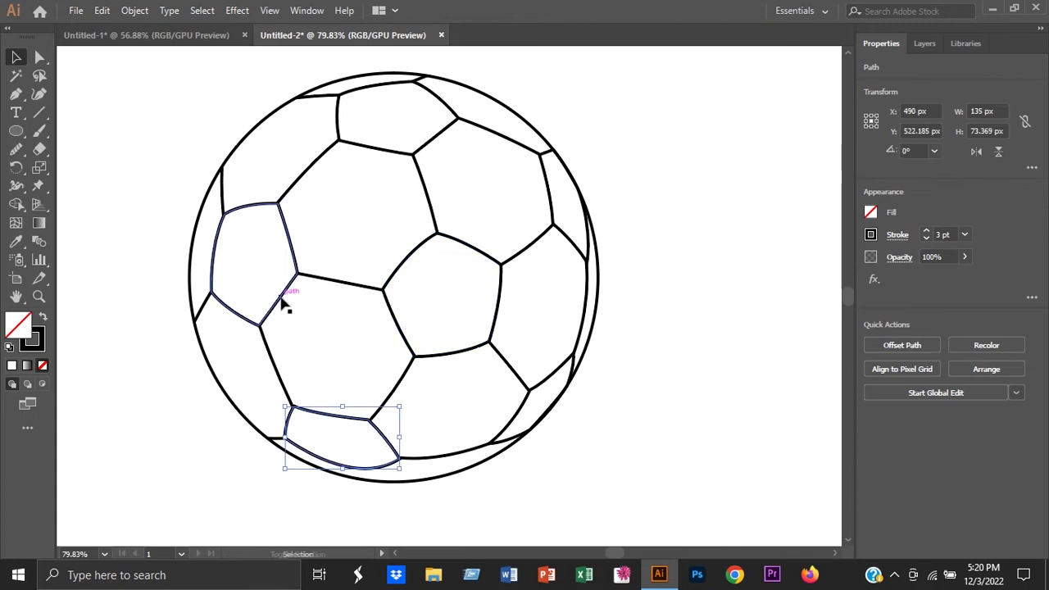
# - Add the remaining patches to the selection and fill them solid black
pyautogui.keyDown('shift'); pyautogui.click(386, 150); pyautogui.keyUp('shift')
pyautogui.keyDown('shift'); pyautogui.click(552, 198); pyautogui.keyUp('shift')
pyautogui.keyDown('shift'); pyautogui.click(551, 394); pyautogui.keyUp('shift')
pyautogui.hotkey('shift', 'x')
pyautogui.click(634, 321)
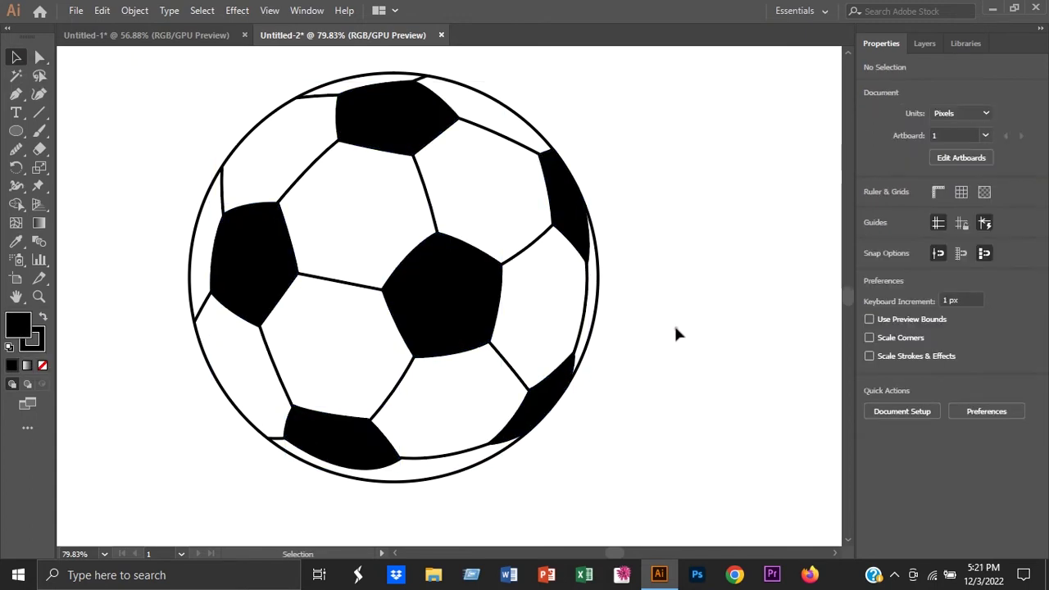
# - Fill the ball's outer circle with white, #ffffff
pyautogui.click(241, 297)
pyautogui.doubleClick(18, 324)
pyautogui.write('ffffff')
pyautogui.press('Return')
pyautogui.click(156, 124)
# - Group all of the soccer ball's parts into one group
pyautogui.hotkey('ctrl', 'a')
pyautogui.rightClick(700, 94)
pyautogui.click(736, 197)
pyautogui.click(738, 197)
pyautogui.press('p')
pyautogui.scroll(3, 500, 262)
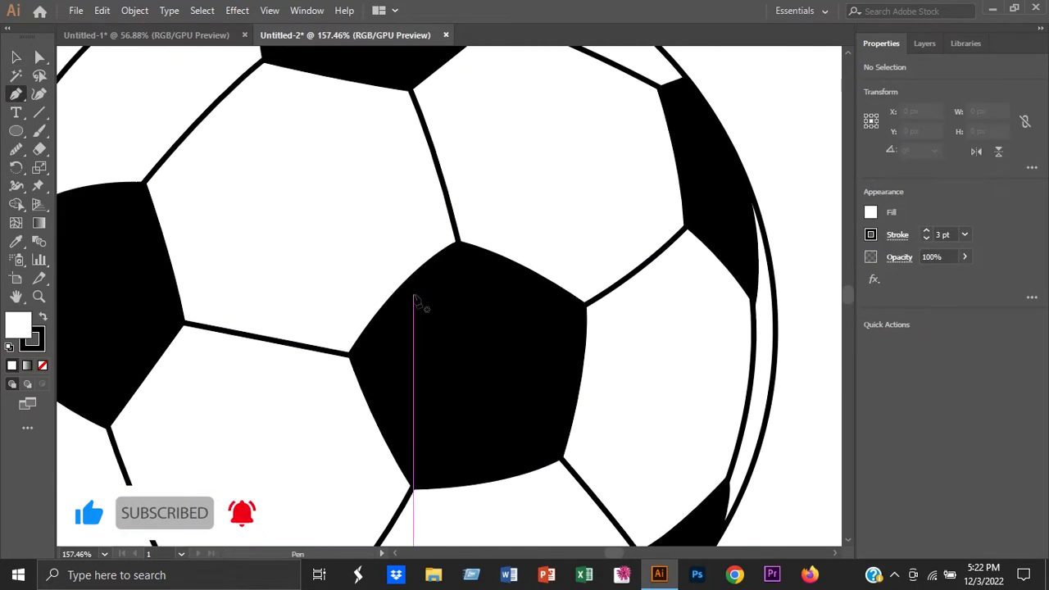
# - Draw a white chevron highlight in the central patch, thicken its stroke, and taper both ends
pyautogui.click(410, 294)
pyautogui.click(458, 256)
pyautogui.moveTo(536, 293); pyautogui.dragTo(527, 283)
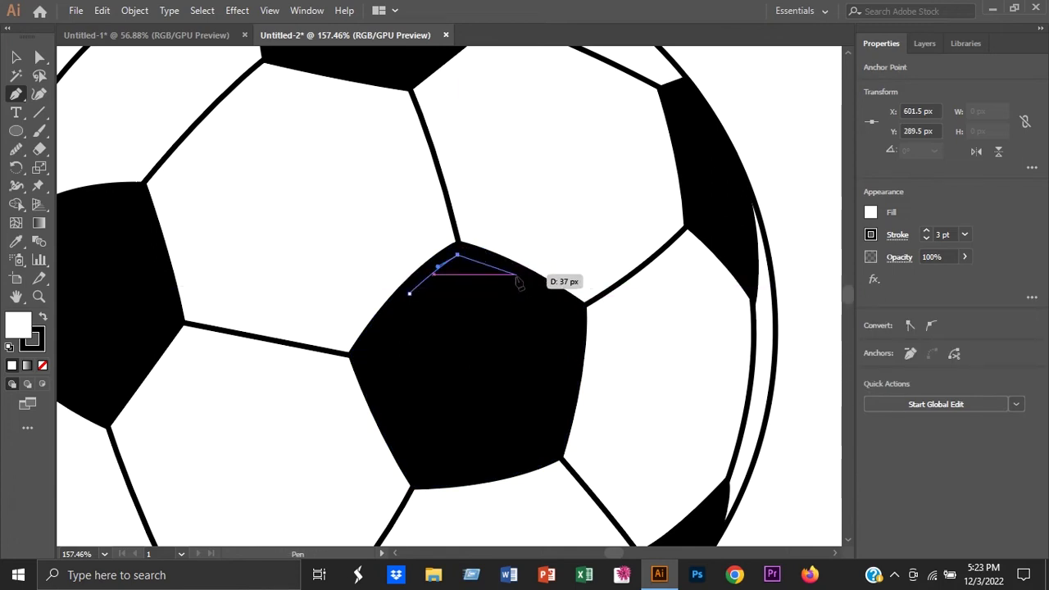
pyautogui.press('v')
pyautogui.click(43, 316)
pyautogui.click(43, 366)
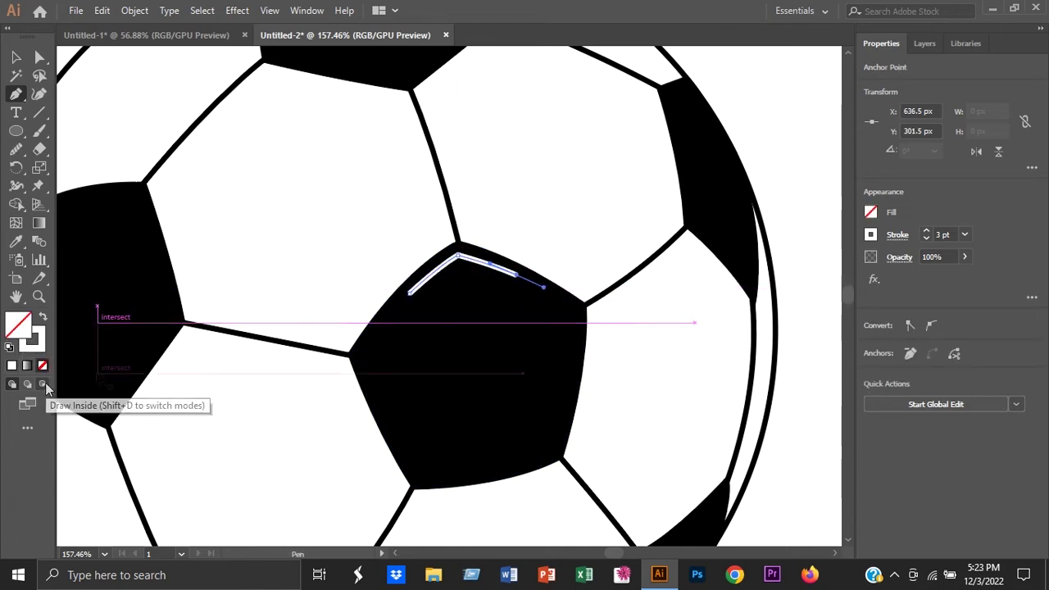
pyautogui.click(927, 230)
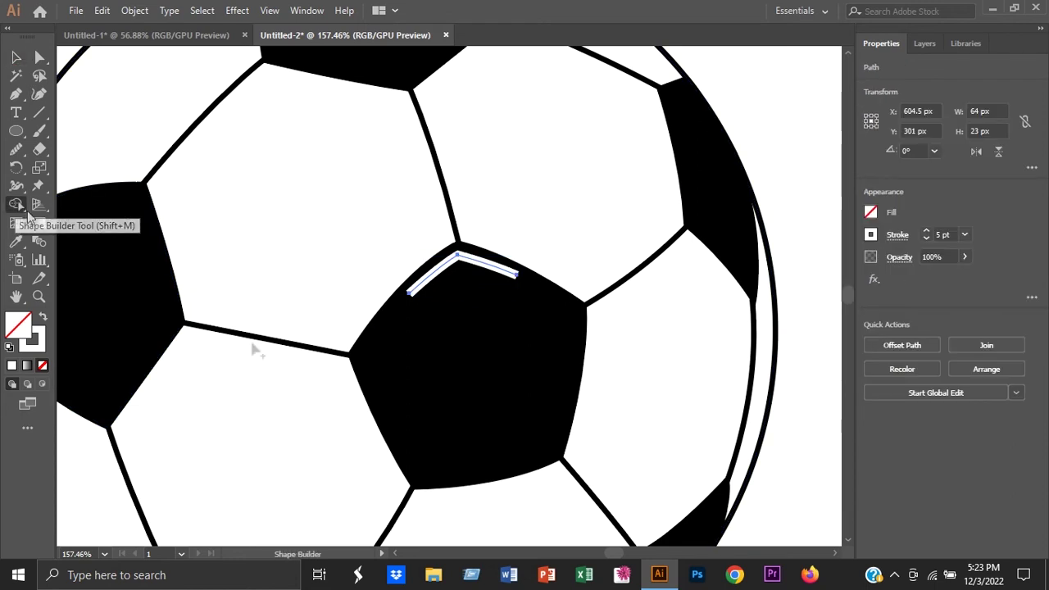
pyautogui.click(16, 185)
pyautogui.hotkey('ctrl', '=')
pyautogui.moveTo(588, 265); pyautogui.dragTo(592, 276)
pyautogui.press('v')
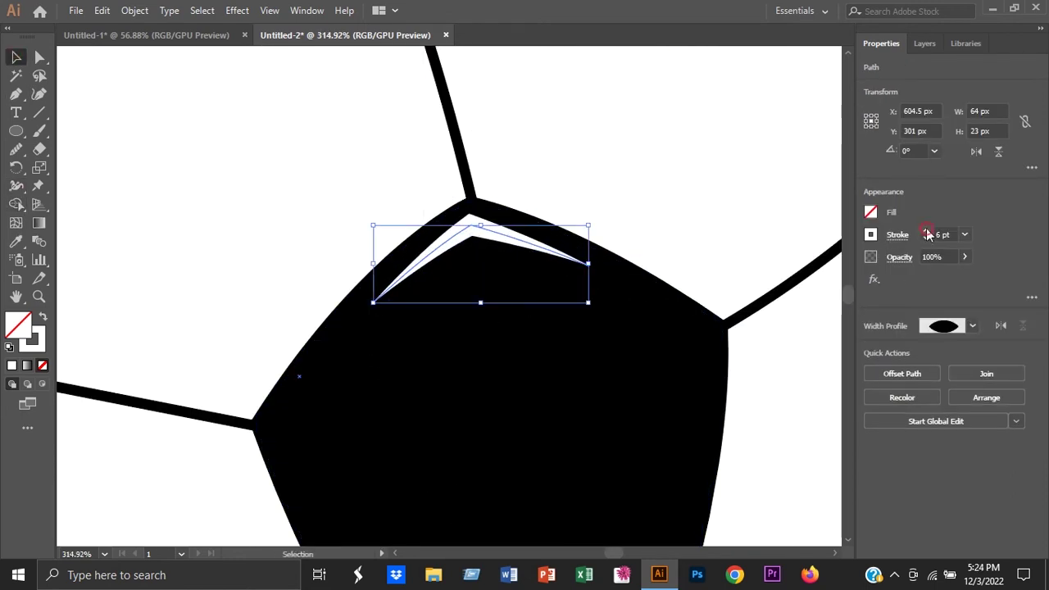
pyautogui.click(319, 187)
# - Draw a curved highlight along the top edge and side of the upper-left patch
pyautogui.scroll(-2, 620, 183)
pyautogui.press('p')
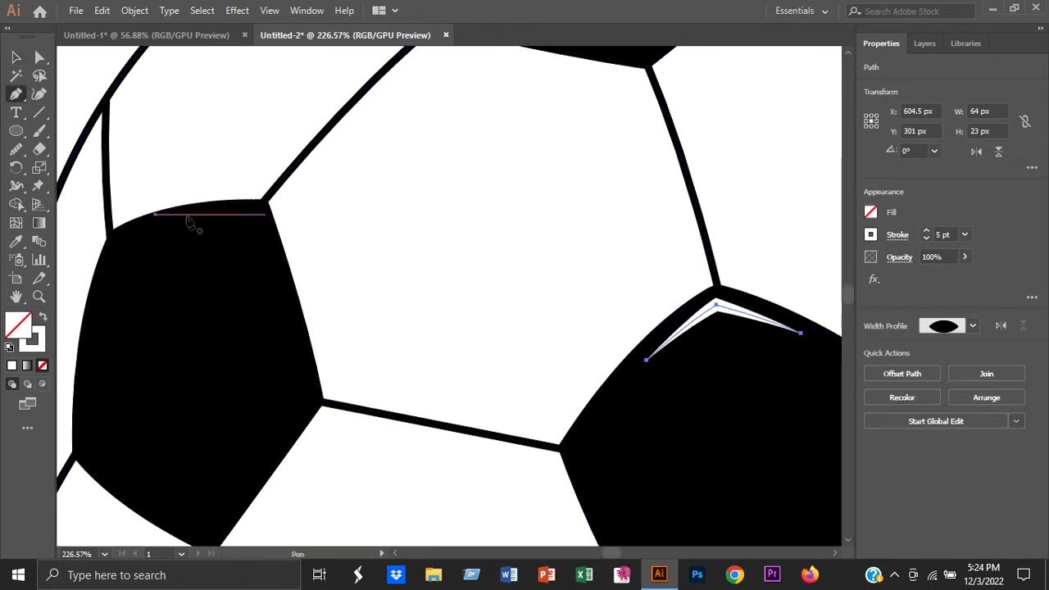
pyautogui.click(188, 215)
pyautogui.moveTo(252, 213); pyautogui.dragTo(289, 223)
pyautogui.click(274, 279)
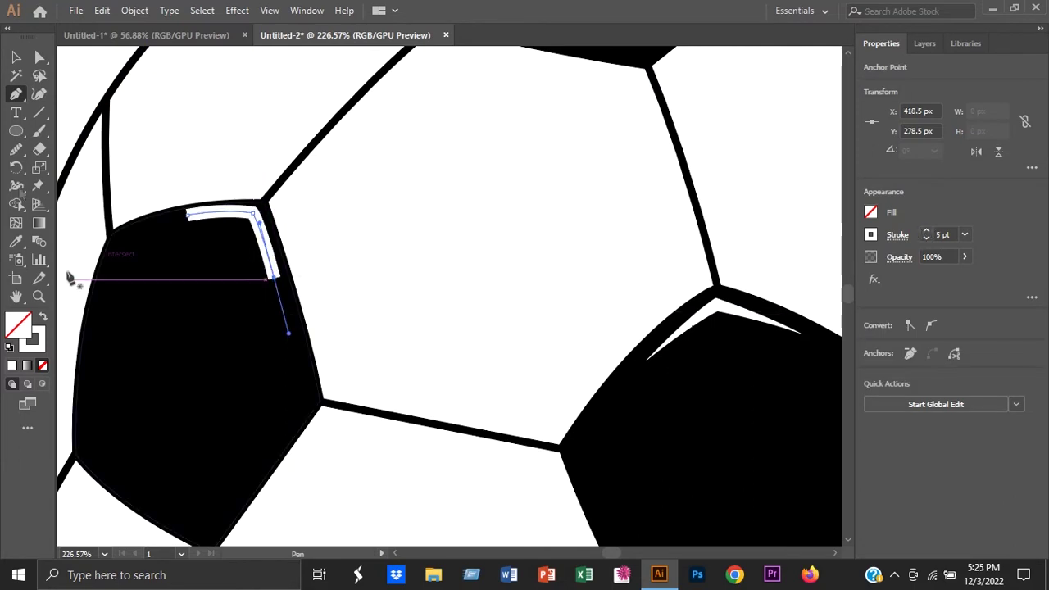
pyautogui.click(188, 215)
pyautogui.keyDown('alt'); pyautogui.scroll(-3, 253, 328); pyautogui.keyUp('alt')
pyautogui.keyDown('alt'); pyautogui.scroll(2, 370, 295); pyautogui.keyUp('alt')
# - Add a highlight in the top patch and reshape the small highlight's stroke width
pyautogui.click(342, 269)
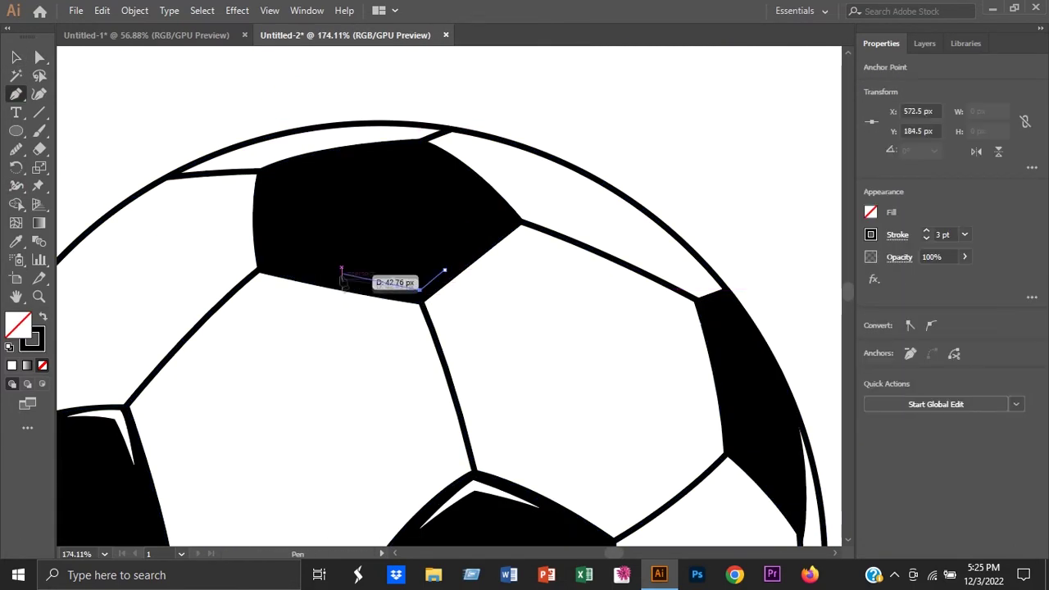
pyautogui.press('Escape')
pyautogui.scroll(-3, 516, 328)
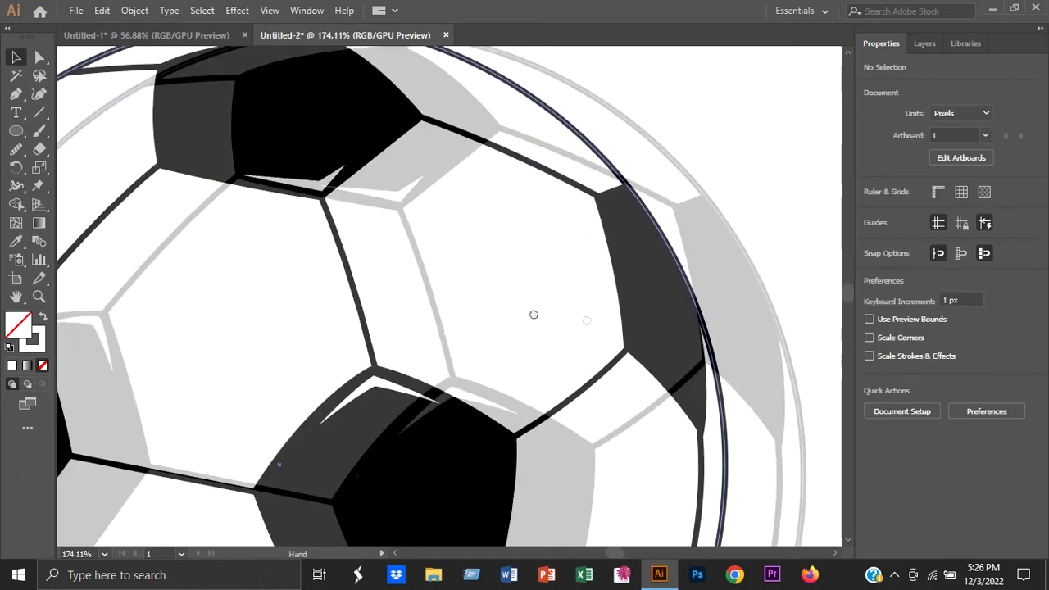
pyautogui.press('v')
pyautogui.click(617, 365)
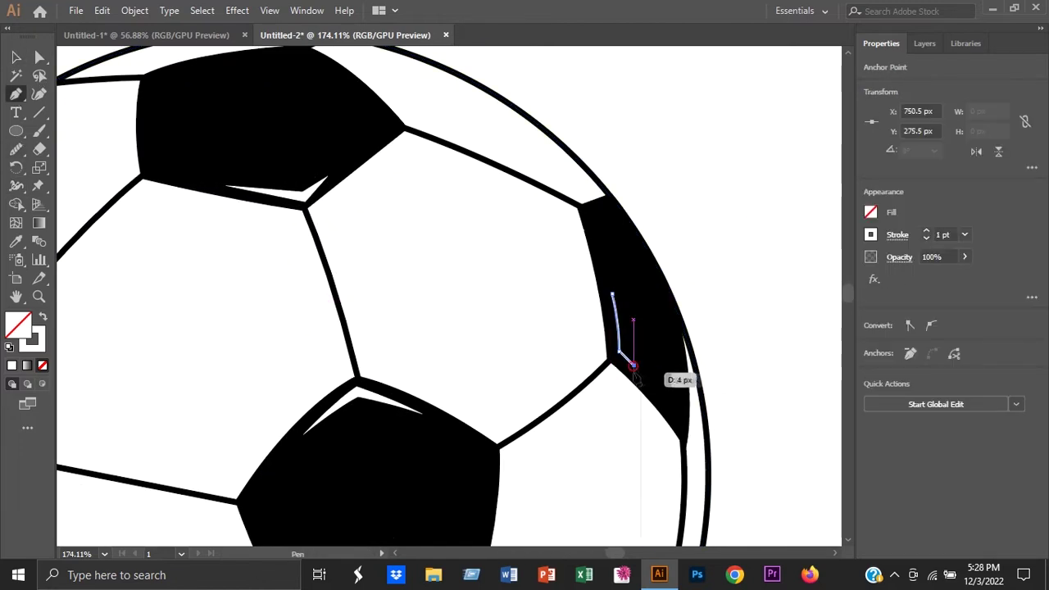
pyautogui.hotkey('shift', 'w')
pyautogui.click(779, 268)
pyautogui.keyDown('alt'); pyautogui.scroll(-3, 779, 268); pyautogui.keyUp('alt')
# - Draw a 5 pt highlight in the right edge patch, then view the whole ball
pyautogui.press('p')
pyautogui.keyDown('alt'); pyautogui.scroll(3, 744, 292); pyautogui.keyUp('alt')
pyautogui.click(583, 401)
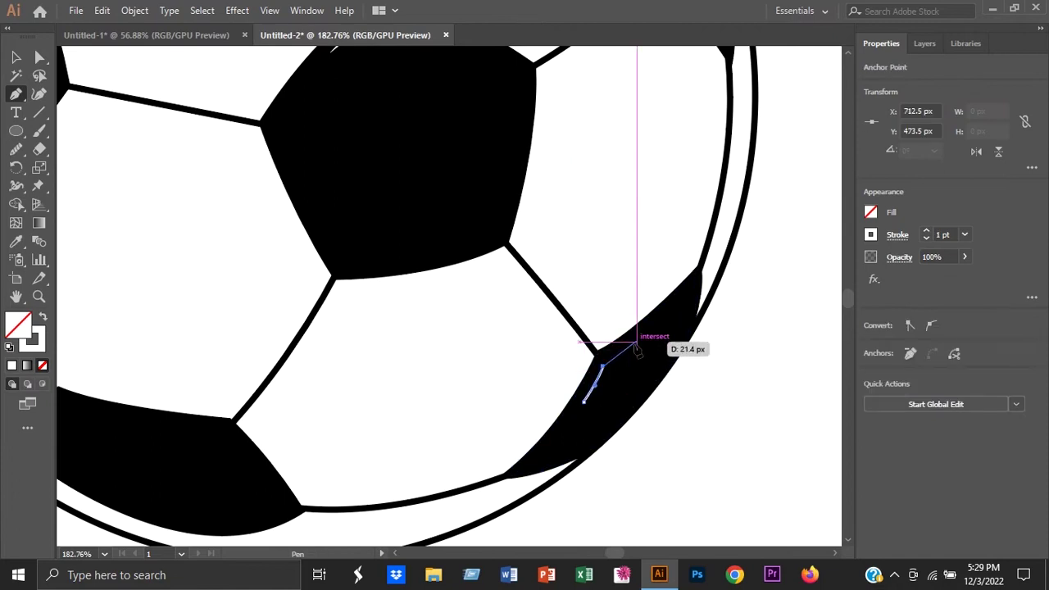
pyautogui.click(926, 231)
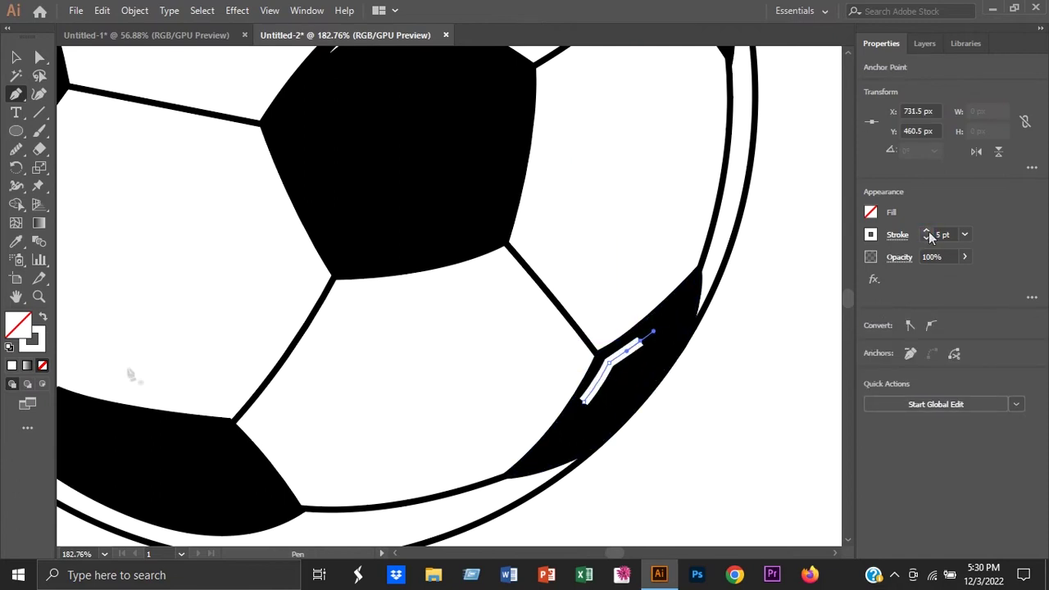
pyautogui.moveTo(517, 499); pyautogui.dragTo(627, 473)
pyautogui.click(927, 231)
pyautogui.click(737, 479)
pyautogui.hotkey('ctrl', '0')
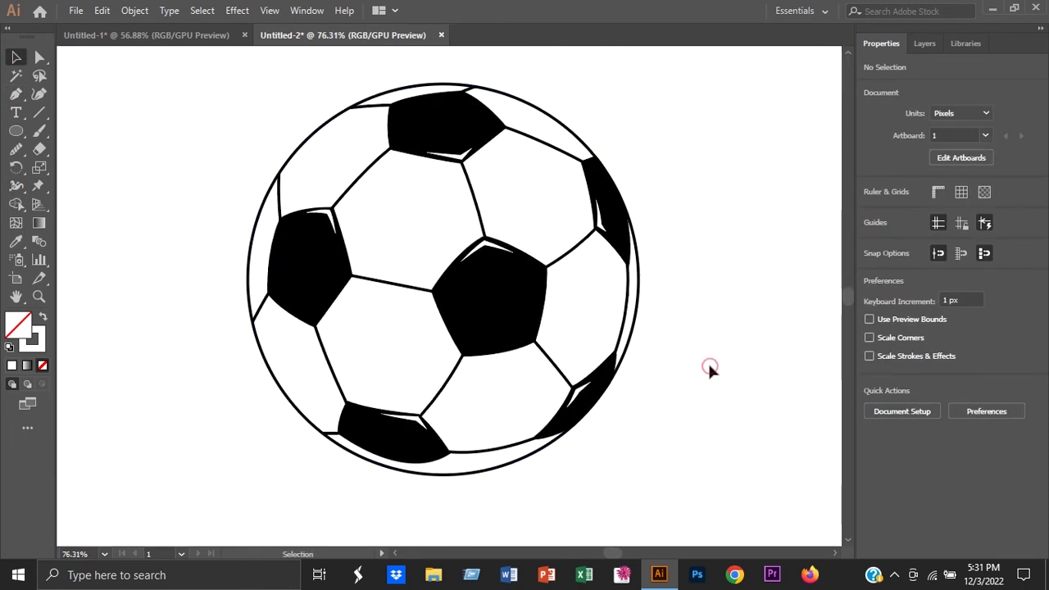
pyautogui.scroll(-2, 707, 361)
pyautogui.scroll(1, 635, 347)
# - Draw a ball-sized black circle at 39% opacity
pyautogui.press('l')
pyautogui.moveTo(254, 140)
pyautogui.mouseDown()
pyautogui.moveTo(415, 271)
pyautogui.moveTo(604, 489)
pyautogui.mouseUp()
pyautogui.doubleClick(16, 325)
pyautogui.click(789, 176)
pyautogui.click(964, 257)
pyautogui.moveTo(955, 276); pyautogui.dragTo(937, 276)
pyautogui.press('v')
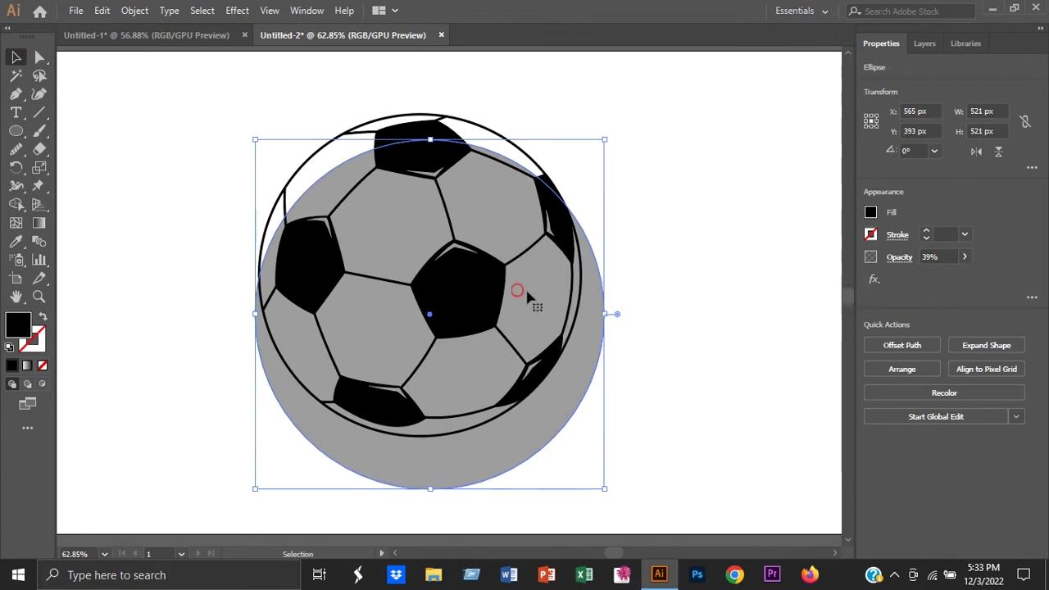
# - Offset the circle up-left, Pathfinder Divide it with the ball, and ungroup the pieces
pyautogui.moveTo(531, 300)
pyautogui.mouseDown()
pyautogui.moveTo(461, 273)
pyautogui.moveTo(464, 352)
pyautogui.mouseUp()
pyautogui.hotkey('ctrl', 'a')
pyautogui.click(1032, 429)
pyautogui.rightClick(574, 147)
pyautogui.click(619, 270)
pyautogui.click(680, 300)
# - Lower the bottom grey crescent's opacity to about 6%
pyautogui.click(426, 377)
pyautogui.click(965, 256)
pyautogui.moveTo(927, 276); pyautogui.dragTo(905, 276)
pyautogui.click(696, 311)
pyautogui.click(467, 375)
pyautogui.click(627, 323)
pyautogui.click(456, 368)
pyautogui.click(462, 415)
pyautogui.click(415, 424)
pyautogui.click(915, 277)
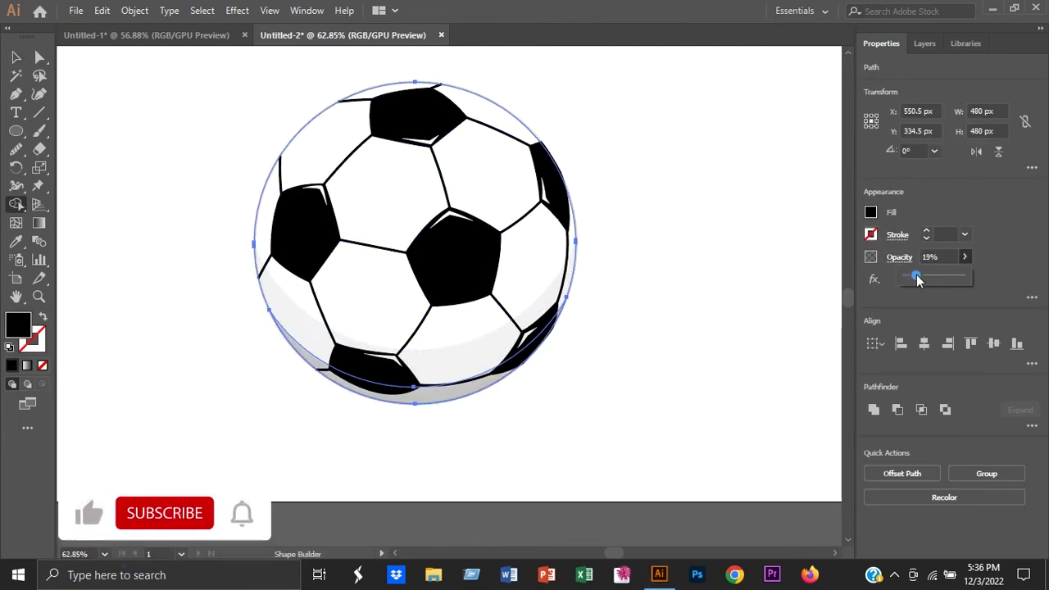
pyautogui.click(623, 438)
# - Apply a Gaussian Blur to the bottom shading crescent
pyautogui.click(510, 120)
pyautogui.click(766, 233)
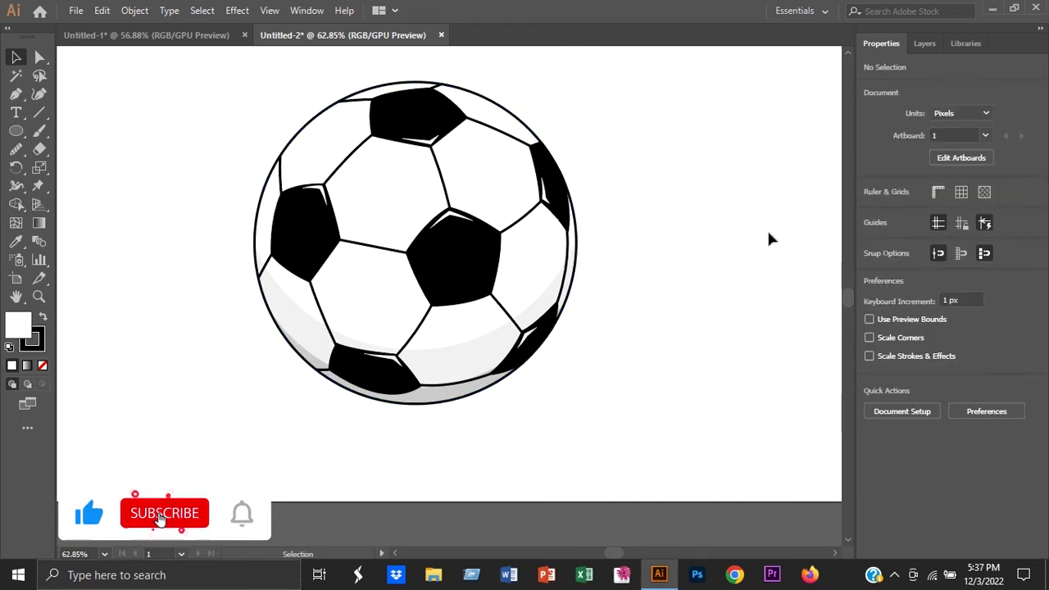
pyautogui.click(435, 402)
pyautogui.click(750, 288)
pyautogui.click(436, 400)
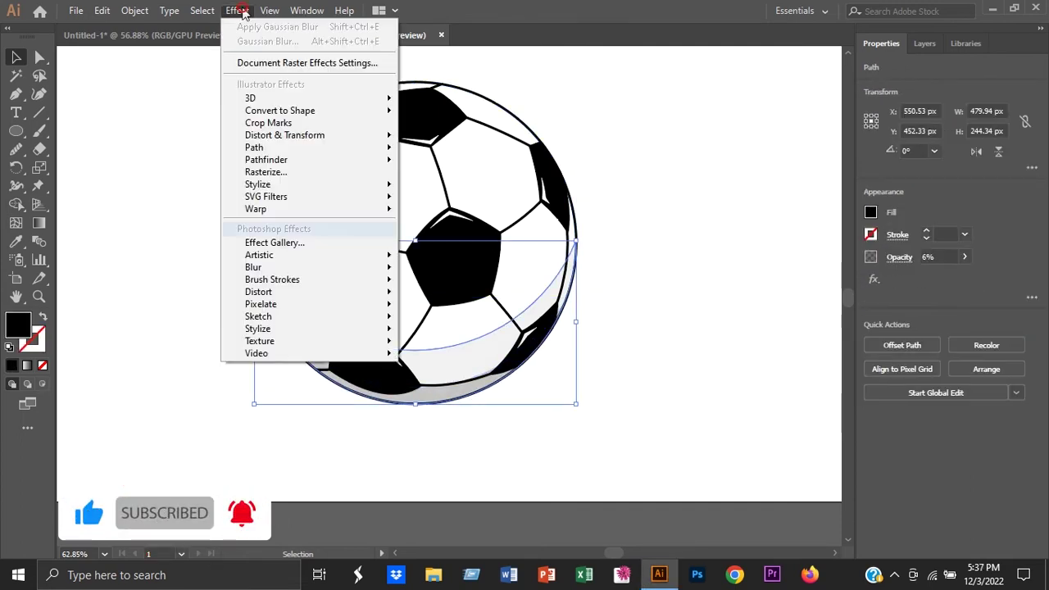
pyautogui.hotkey('ctrl', 'alt', 'shift', 'e')
pyautogui.click(840, 226)
pyautogui.click(547, 406)
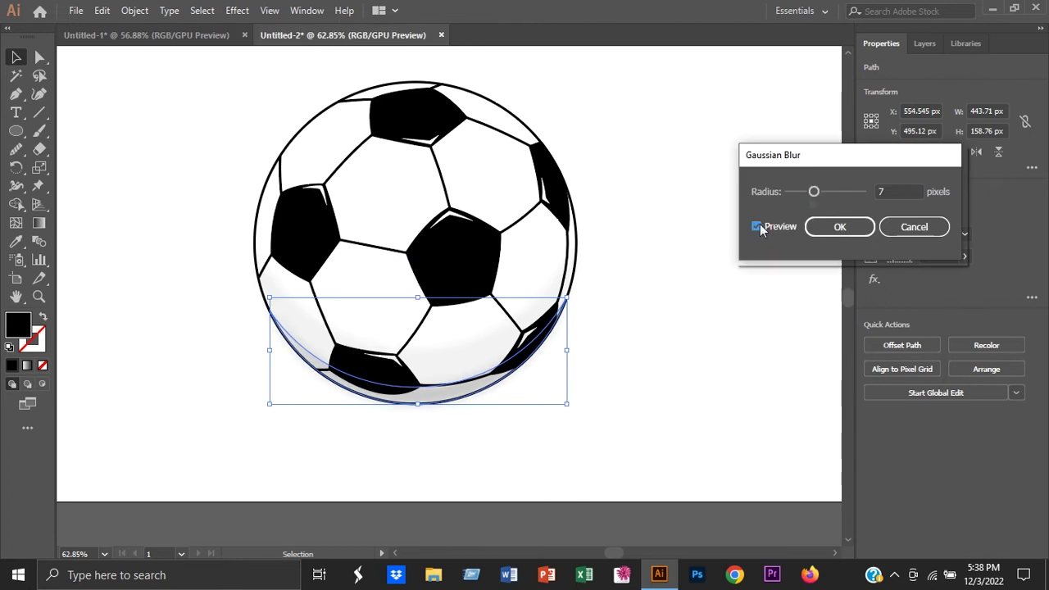
# - Set the crescent's Gaussian Blur to radius 7 via the Effect menu
pyautogui.click(468, 355)
pyautogui.click(237, 10)
pyautogui.click(445, 270)
pyautogui.click(772, 224)
pyautogui.click(723, 239)
pyautogui.moveTo(799, 153); pyautogui.dragTo(640, 455)
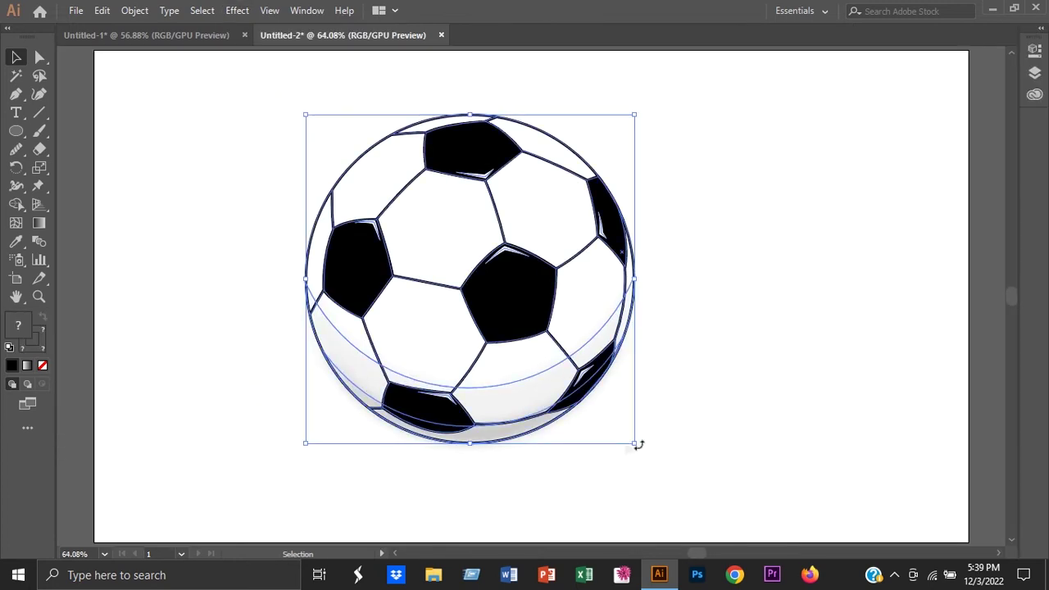
# - Fit the artboard in view and draw a flat ellipse under the ball
pyautogui.click(134, 9)
pyautogui.click(399, 355)
pyautogui.click(659, 295)
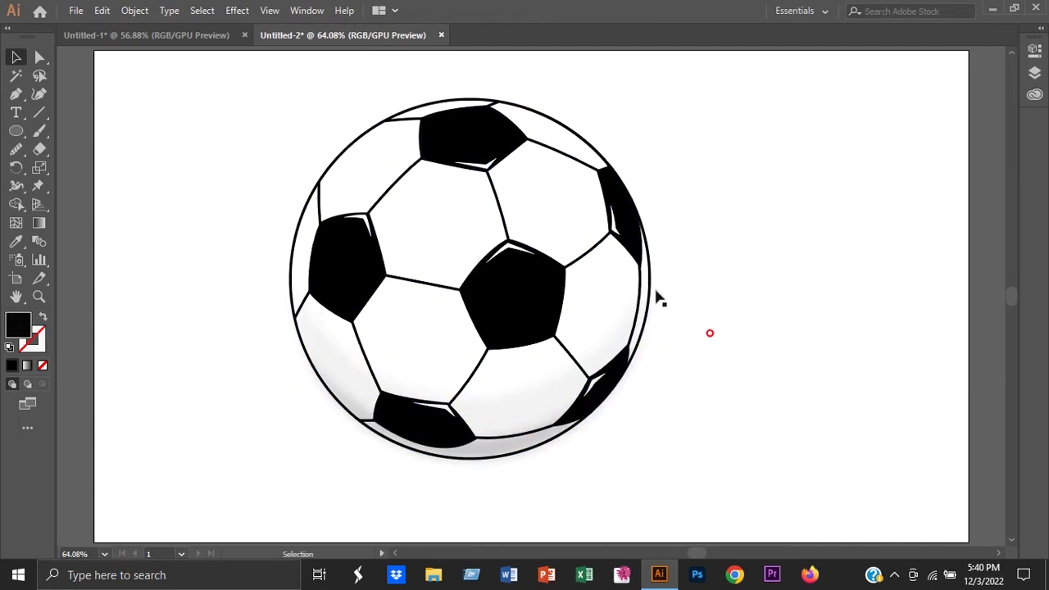
pyautogui.hotkey('ctrl', '0')
pyautogui.press('l')
pyautogui.moveTo(519, 461); pyautogui.dragTo(649, 451)
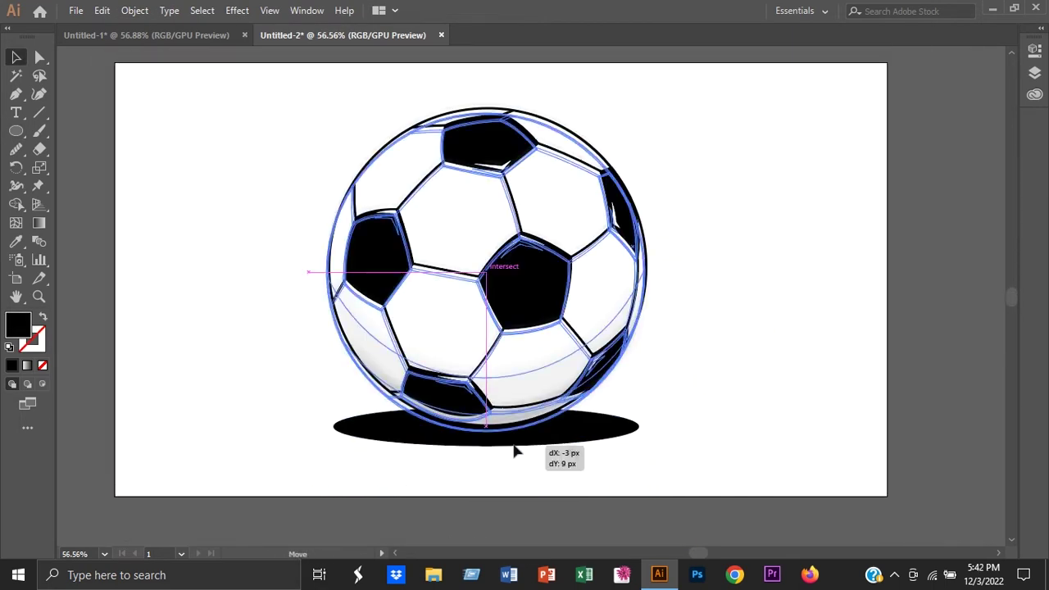
# - Blur the ellipse into a 79%-opacity shadow and widen it below the ball
pyautogui.click(237, 10)
pyautogui.click(836, 227)
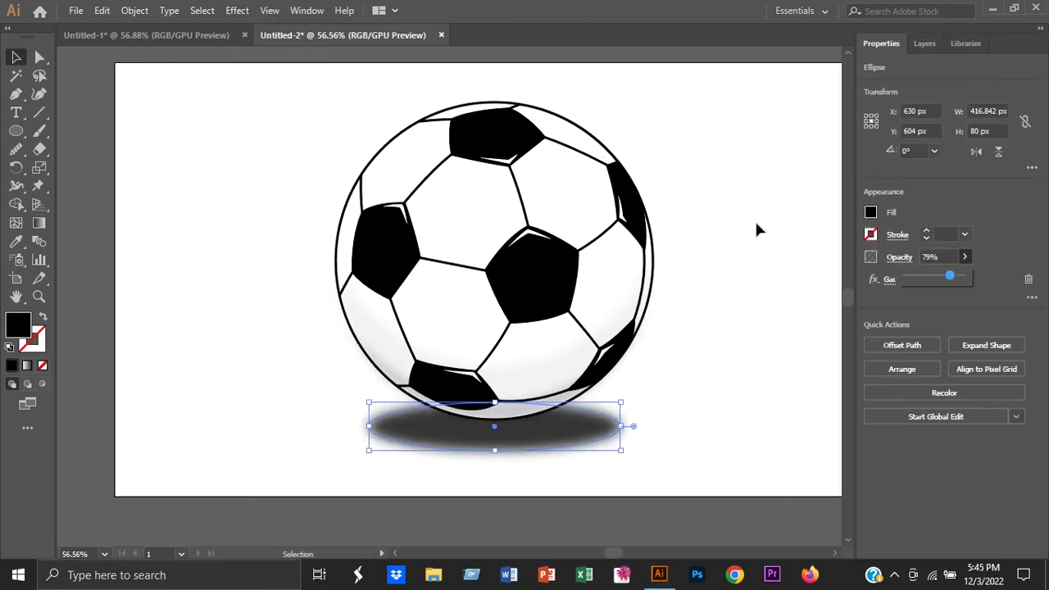
pyautogui.click(754, 226)
pyautogui.click(492, 426)
pyautogui.click(705, 398)
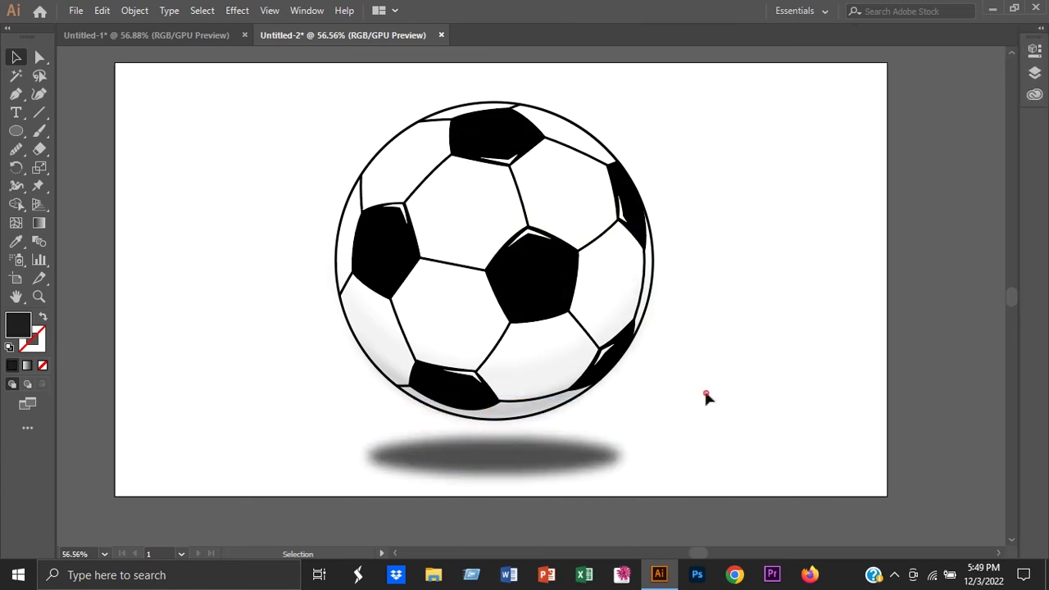
pyautogui.scroll(1, 525, 295)
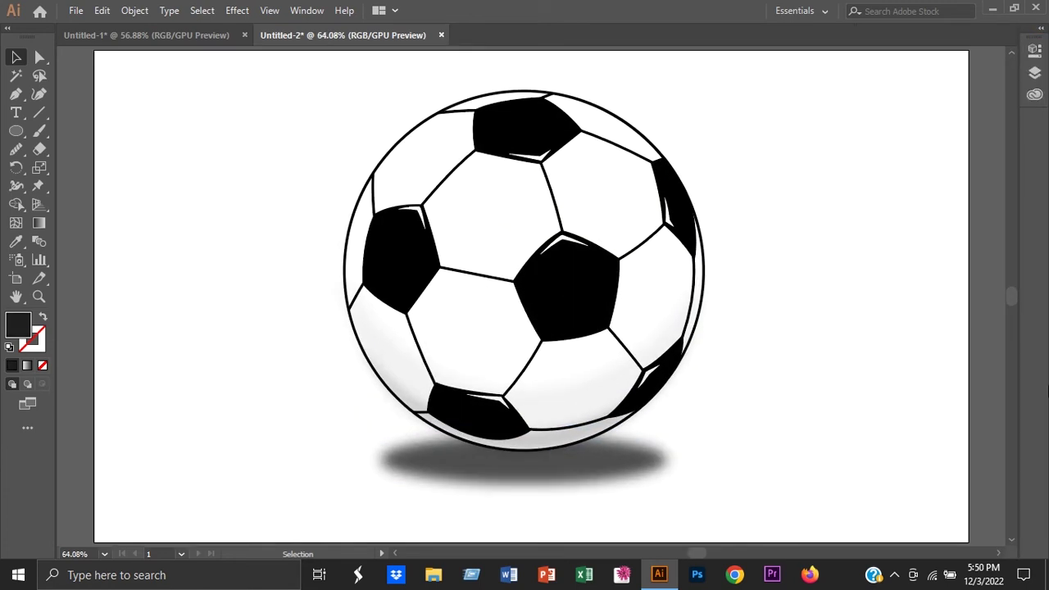